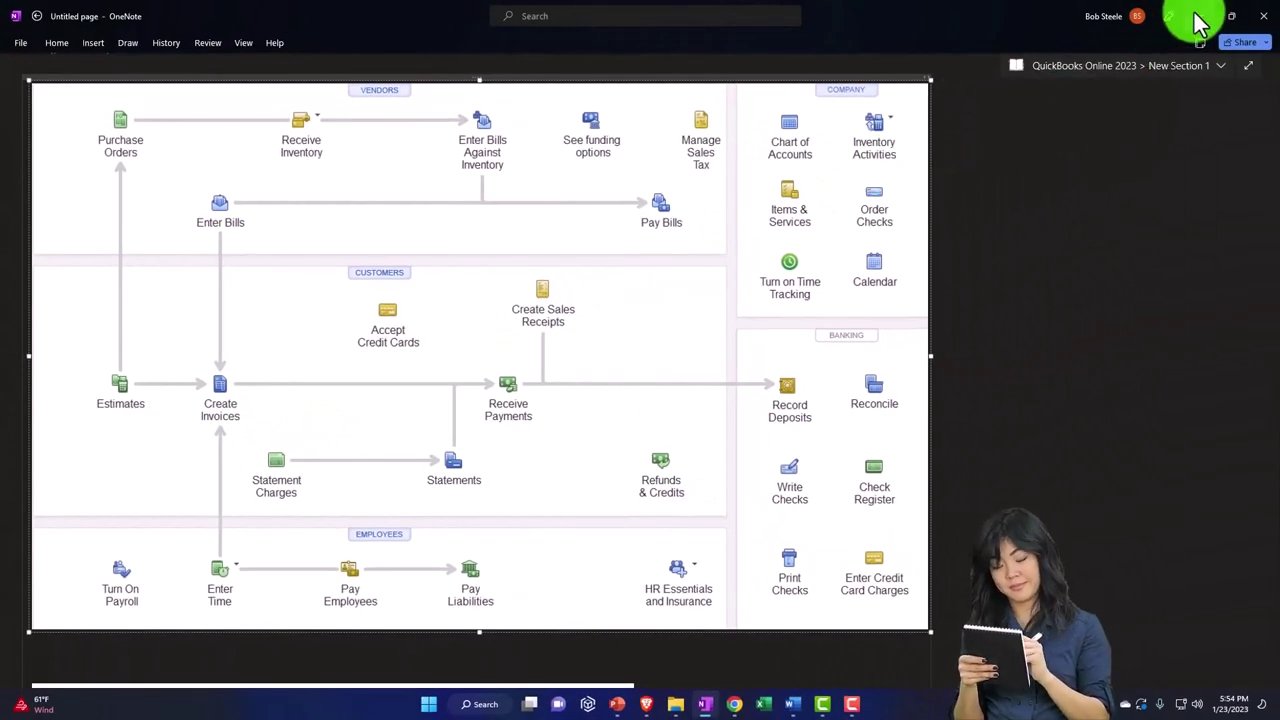
Minimize OneNote to reveal the Get Great Guitars balance sheet in the browser
click(1199, 18)
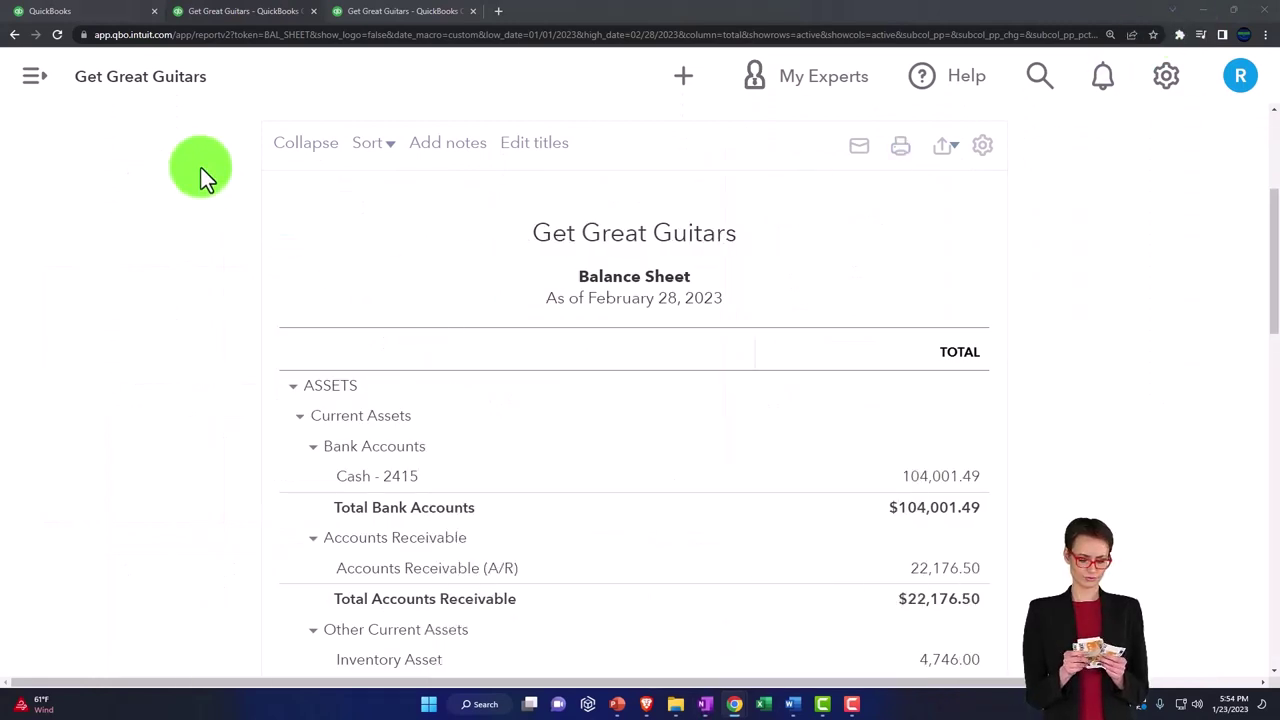
Switch to the Get Great Guitars dashboard tab and zoom the page out
click(75, 14)
key(ctrl+minus)
key(ctrl+minus)
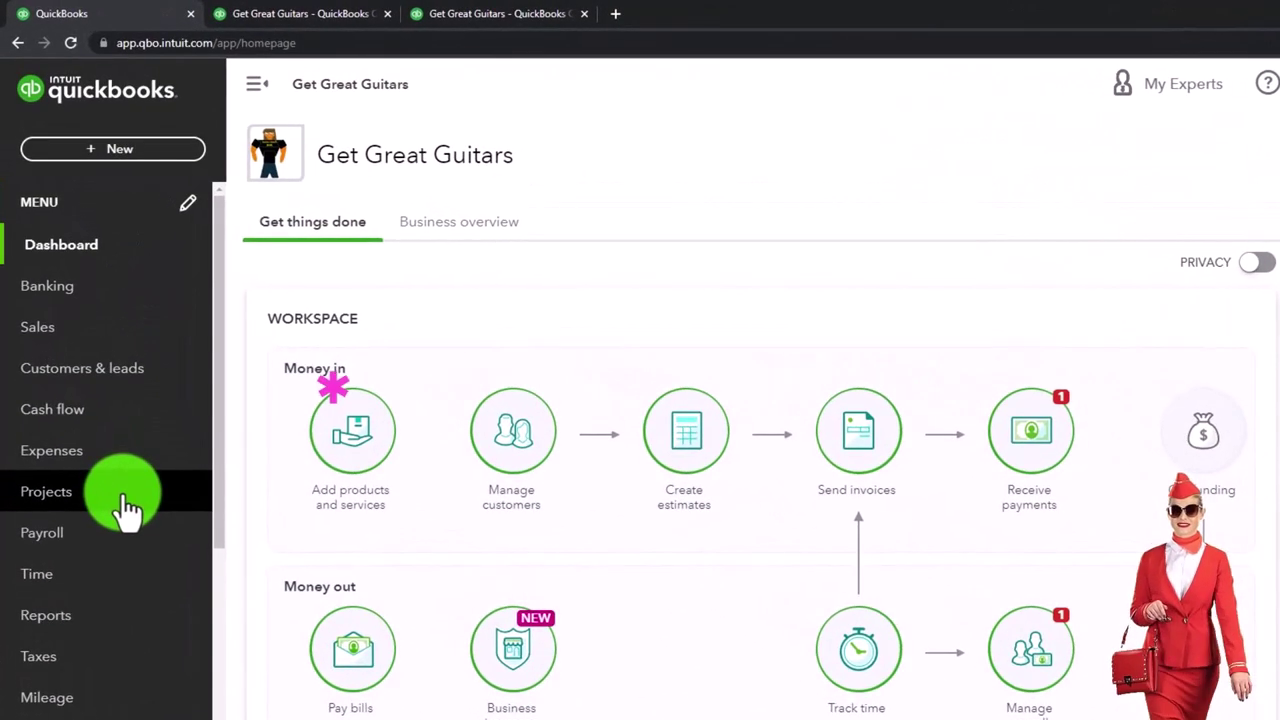
Open Get Great Guitars Products and Services, after reviewing the sample company's invoices and items
click(77, 340)
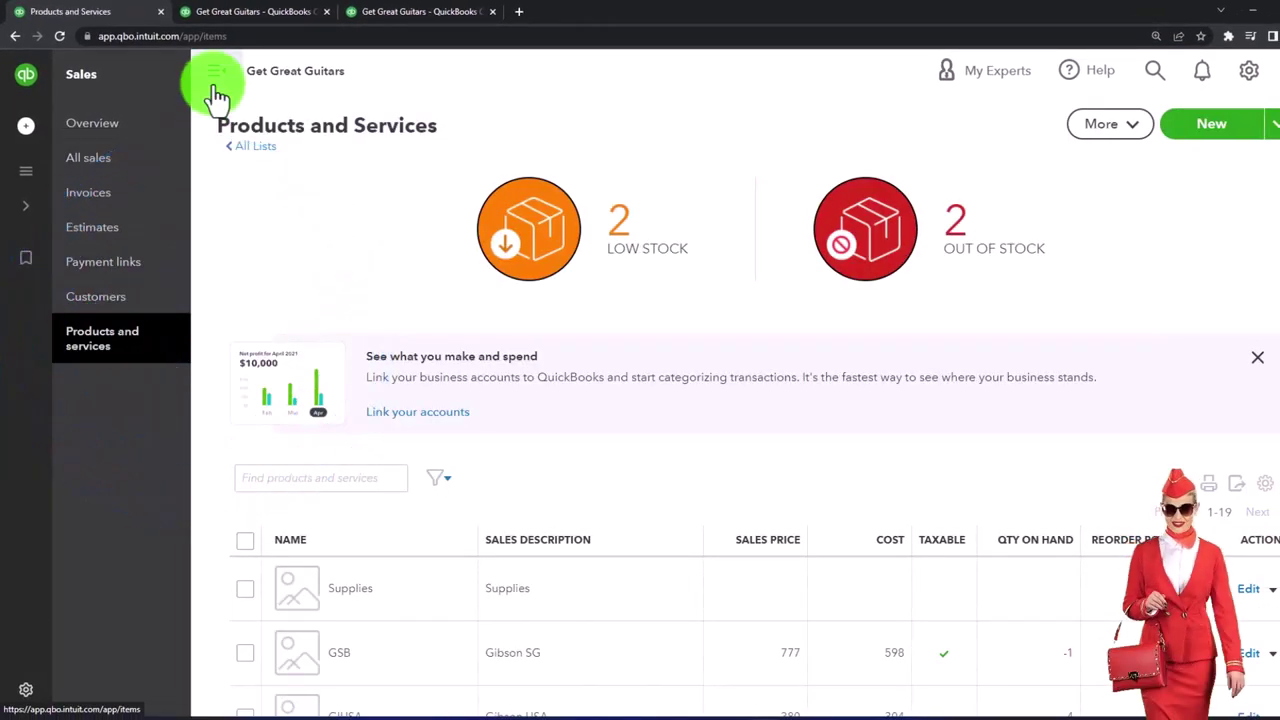
click(215, 82)
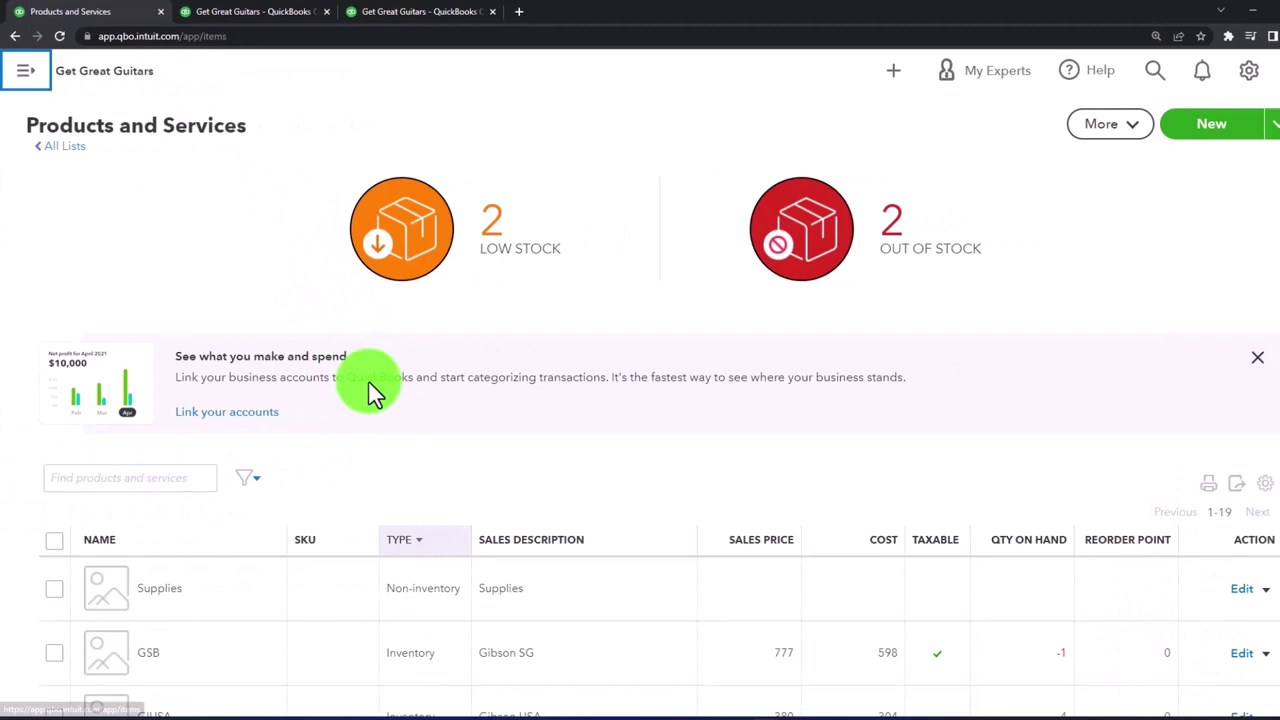
mouse_move(736, 700)
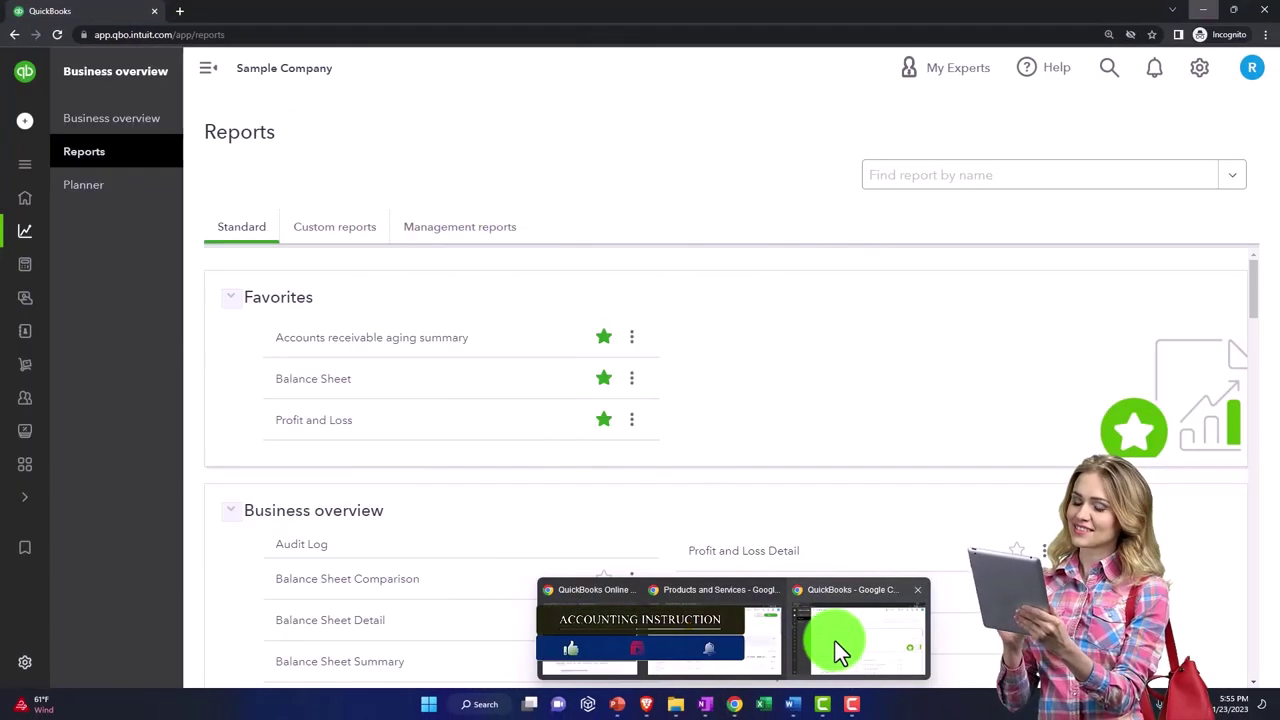
click(835, 641)
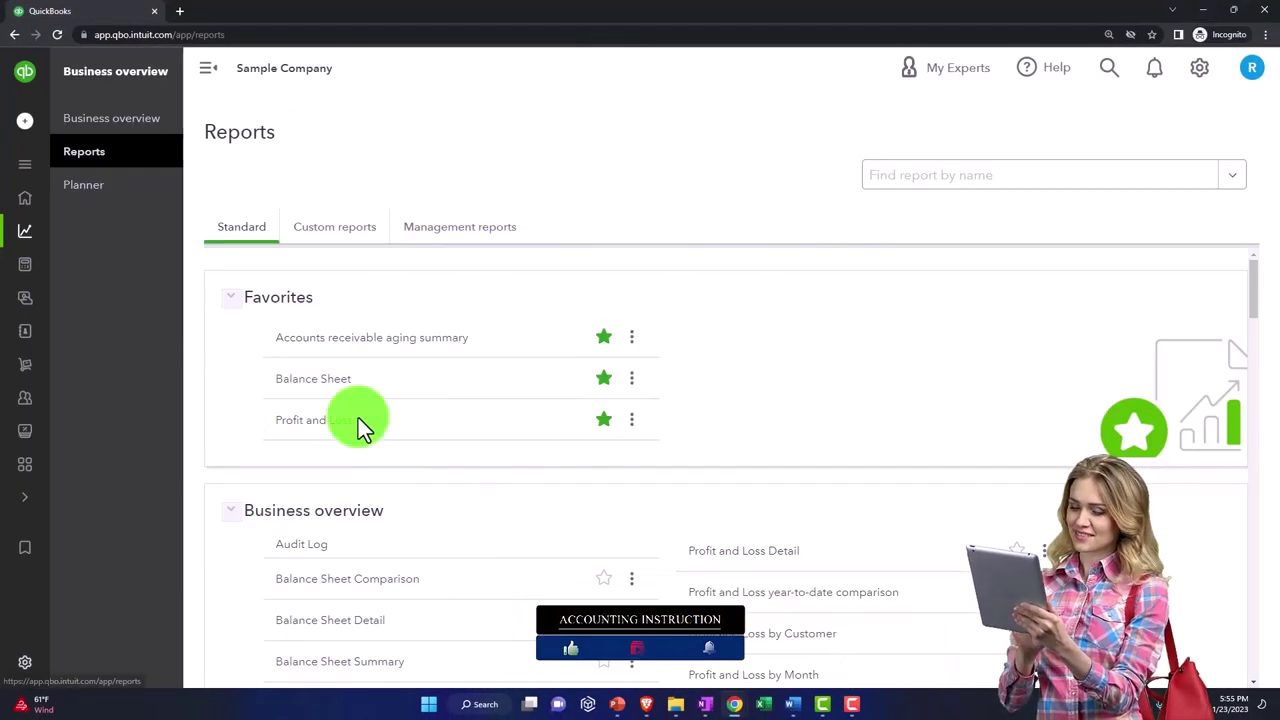
mouse_move(35, 235)
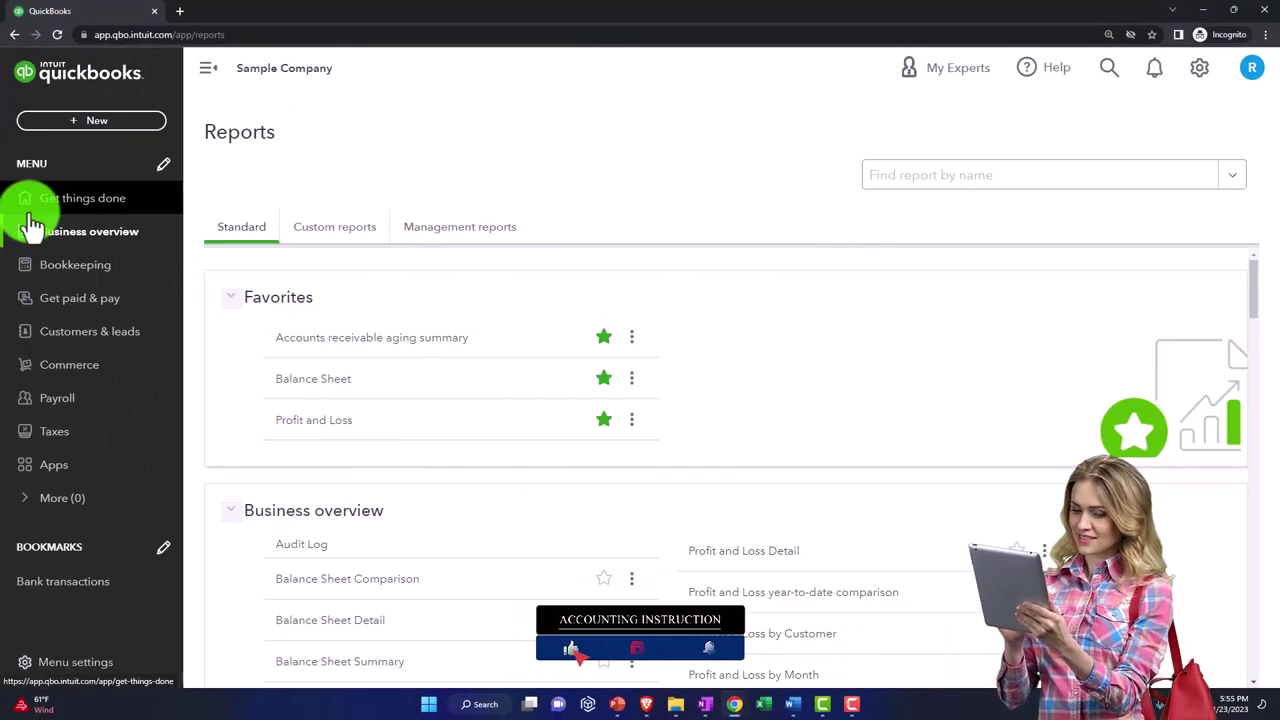
click(52, 300)
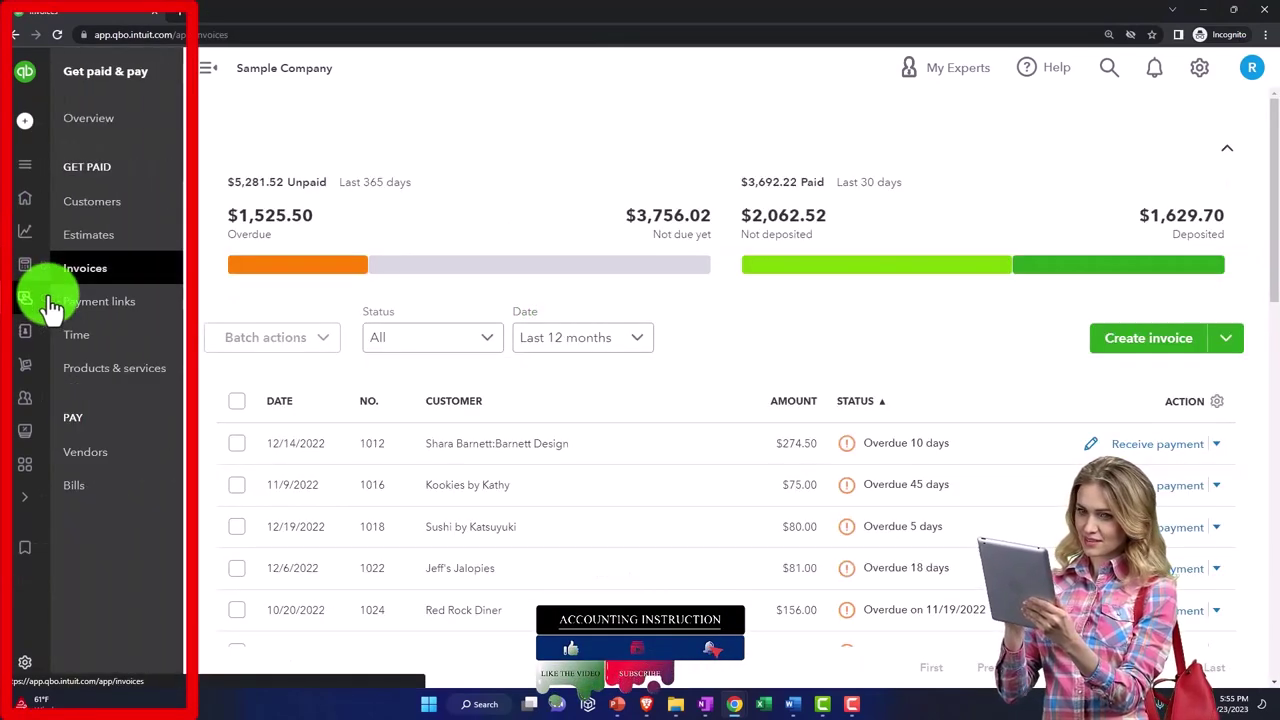
click(114, 378)
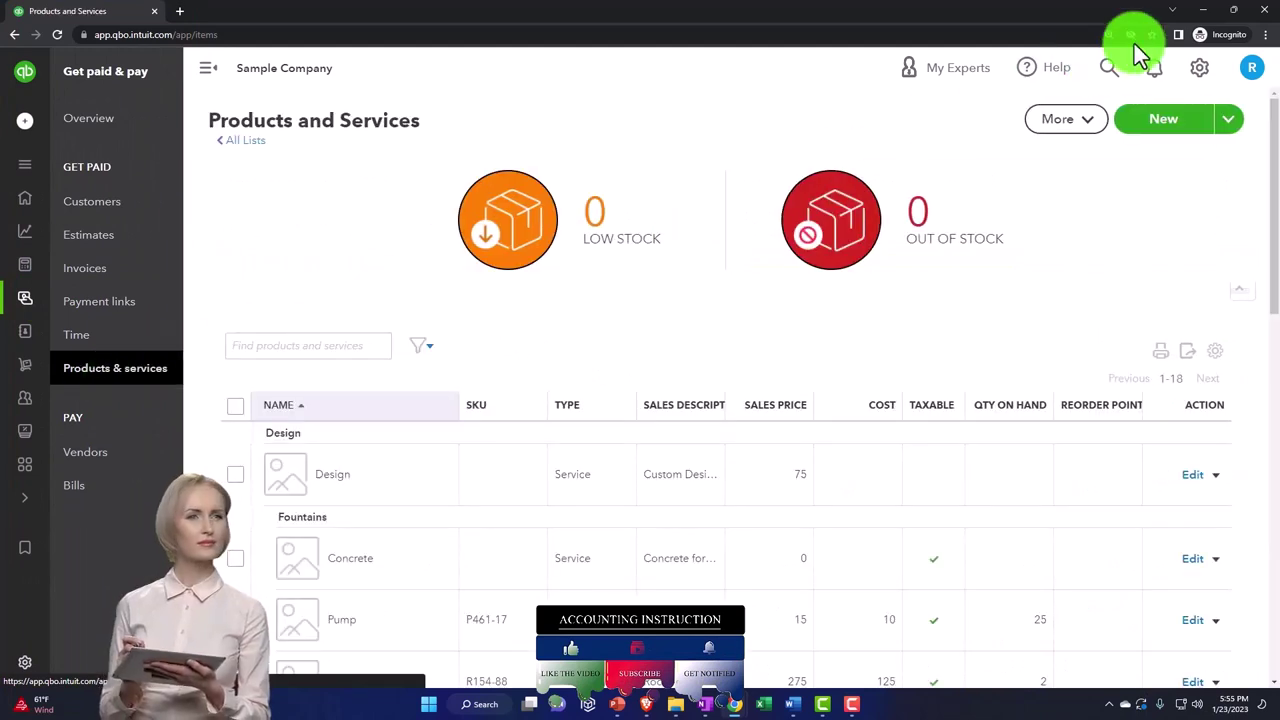
click(1200, 12)
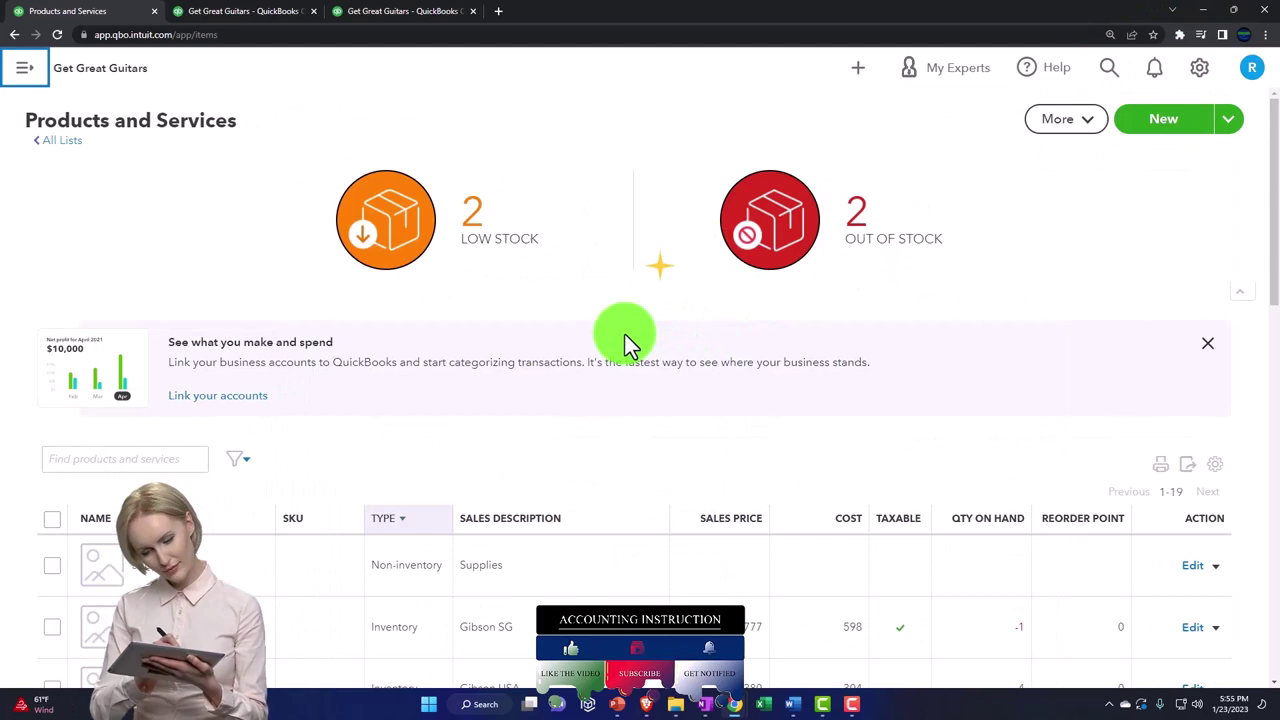
scroll(624, 340, down, 1)
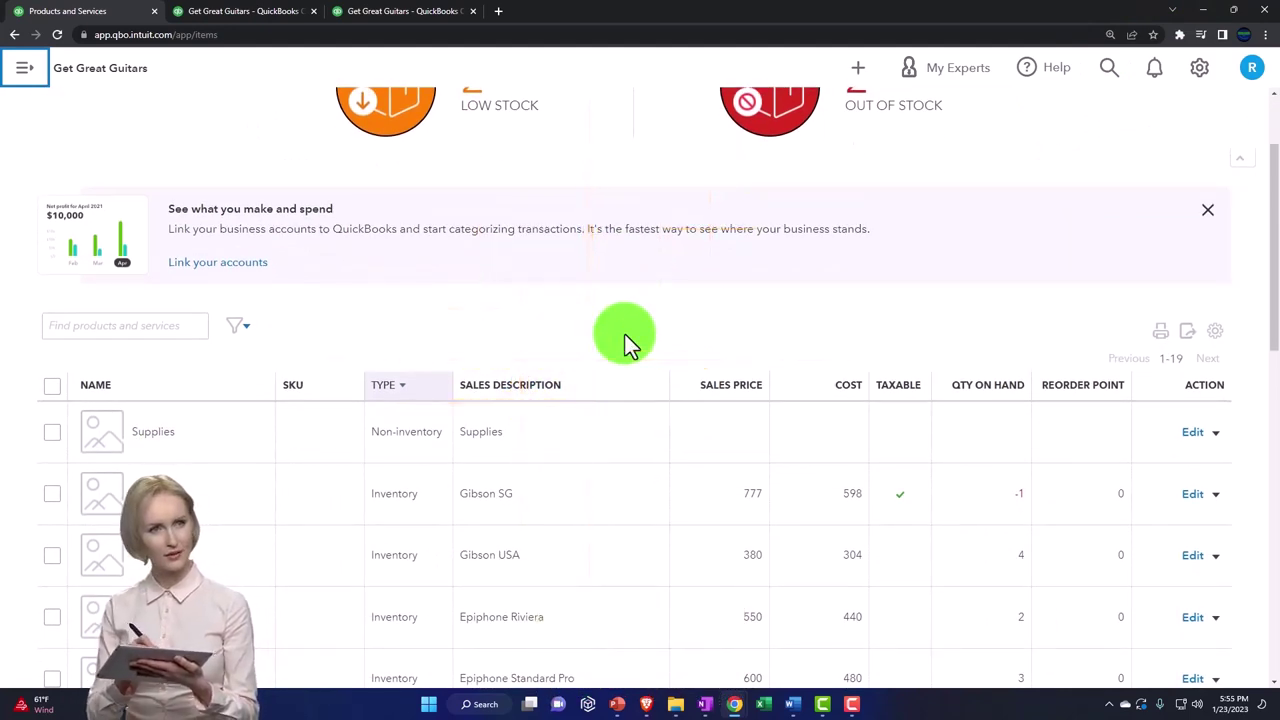
scroll(624, 333, down, 2)
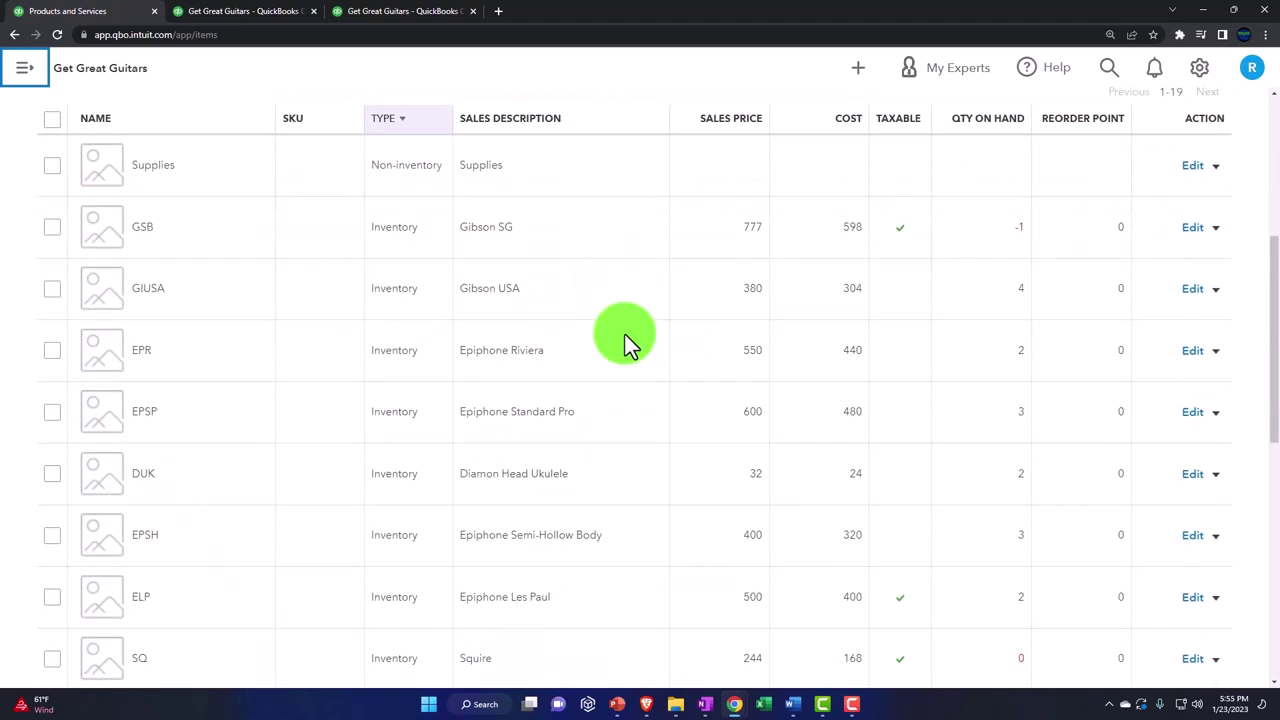
scroll(624, 333, down, 1)
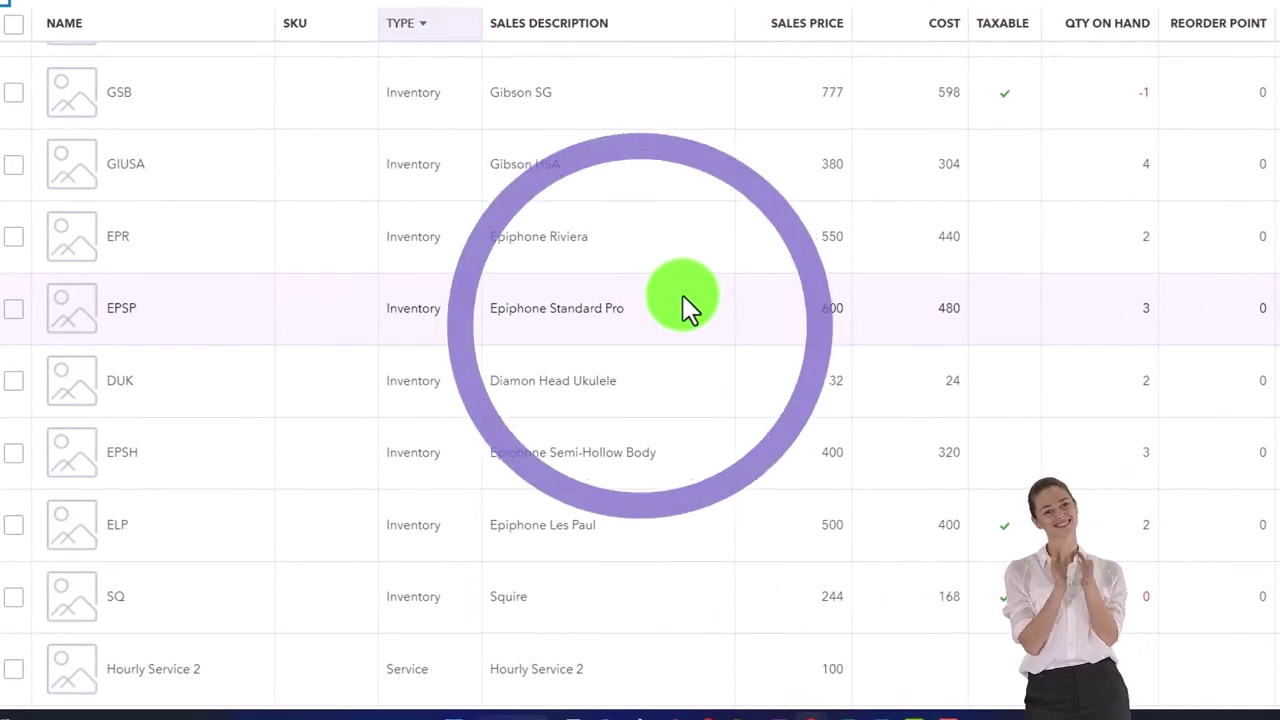
scroll(683, 295, up, 3)
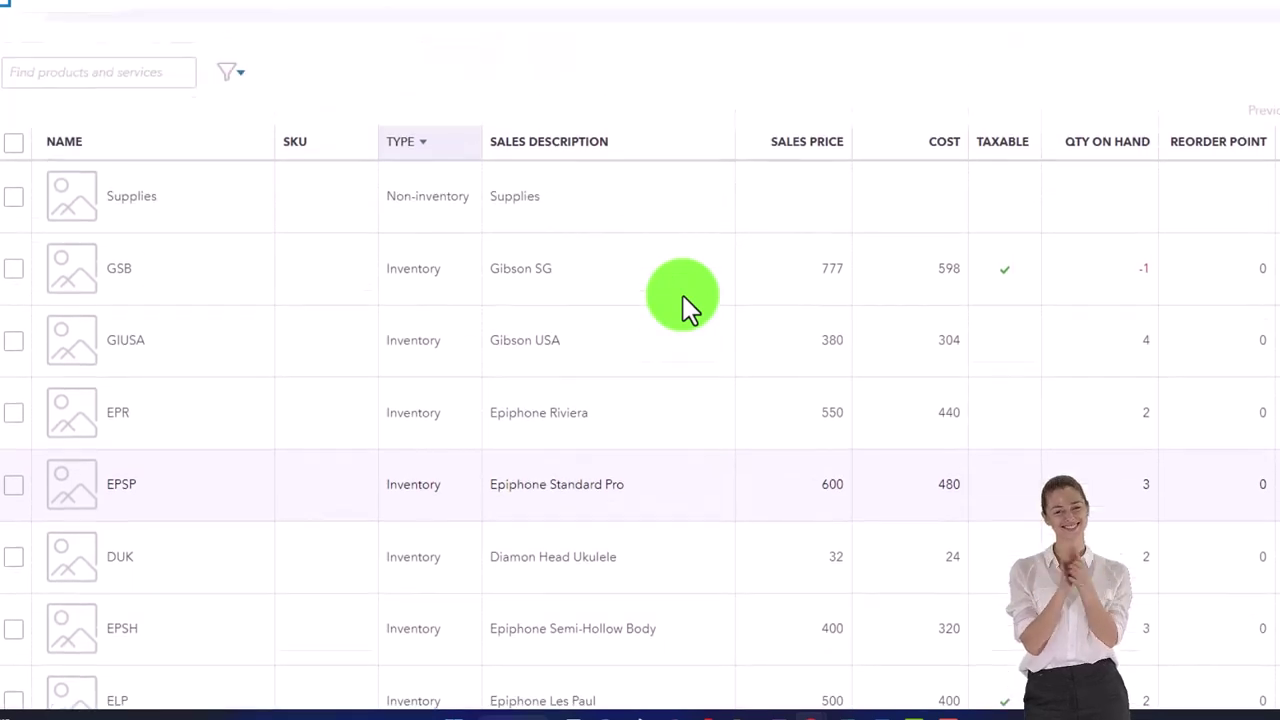
scroll(683, 295, up, 1)
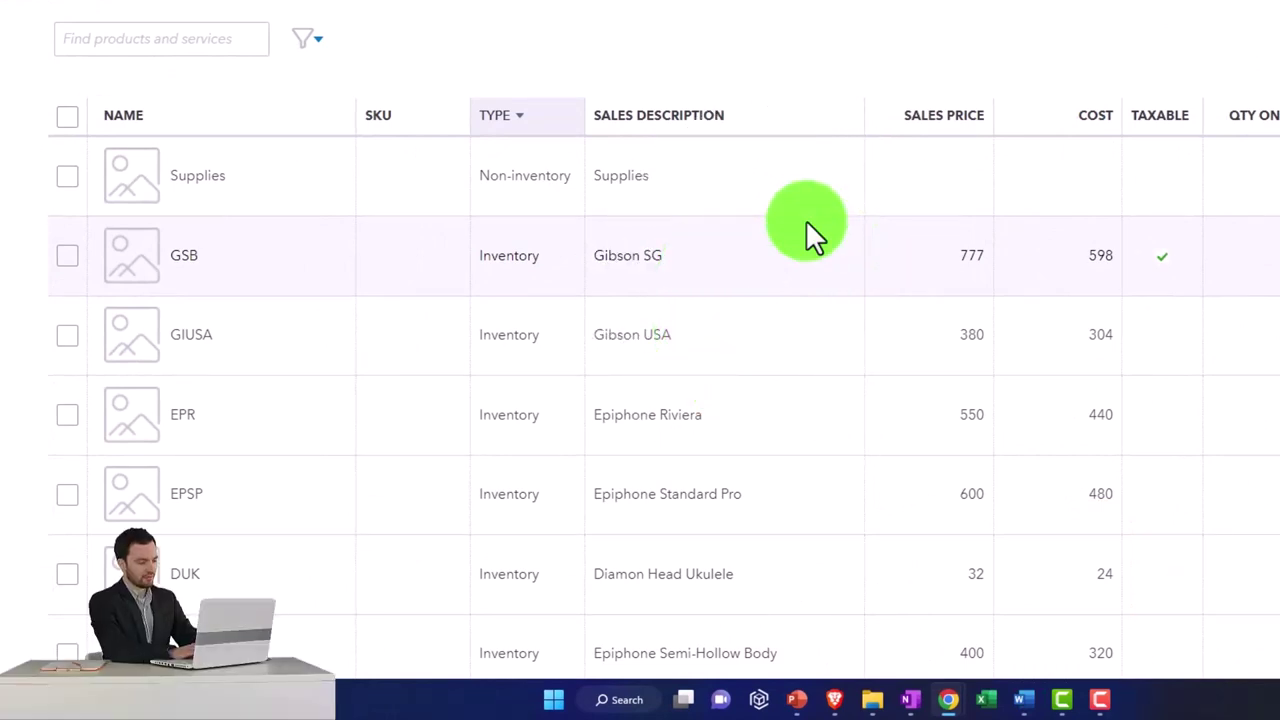
scroll(805, 219, down, 1)
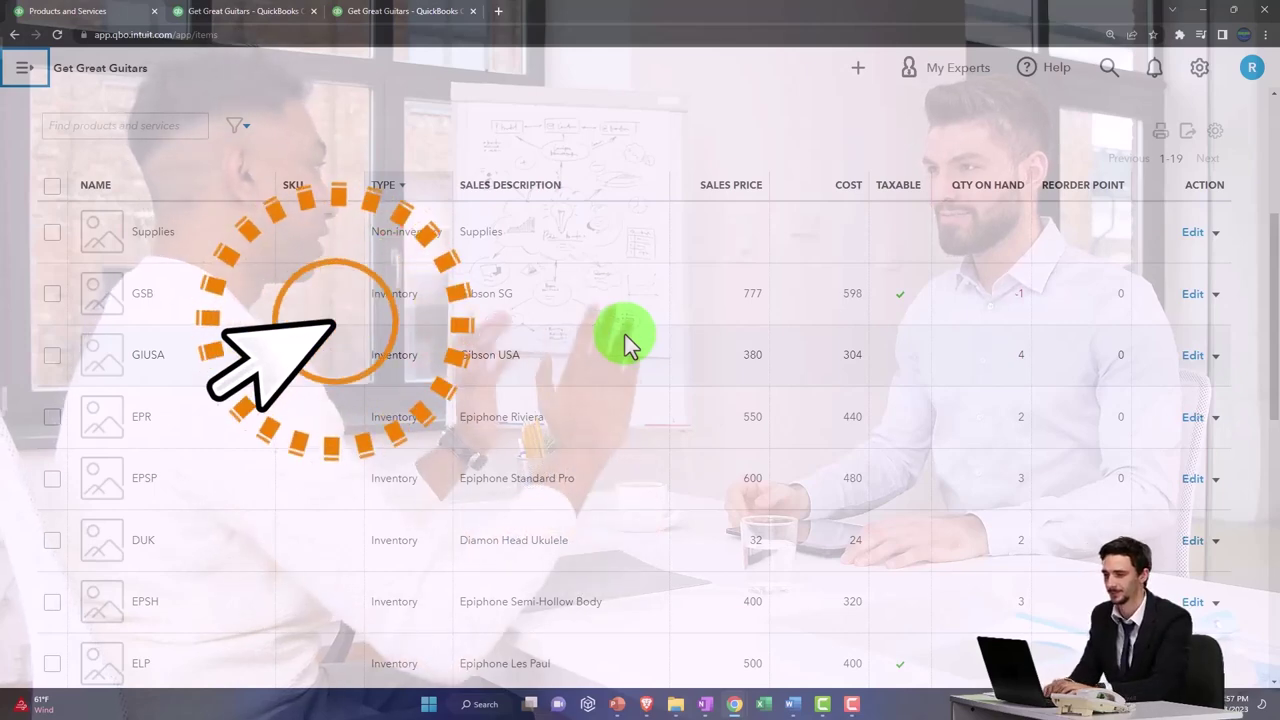
From the top of the Products and Services list, start a new Service-type item
click(365, 460)
scroll(365, 460, up, 1)
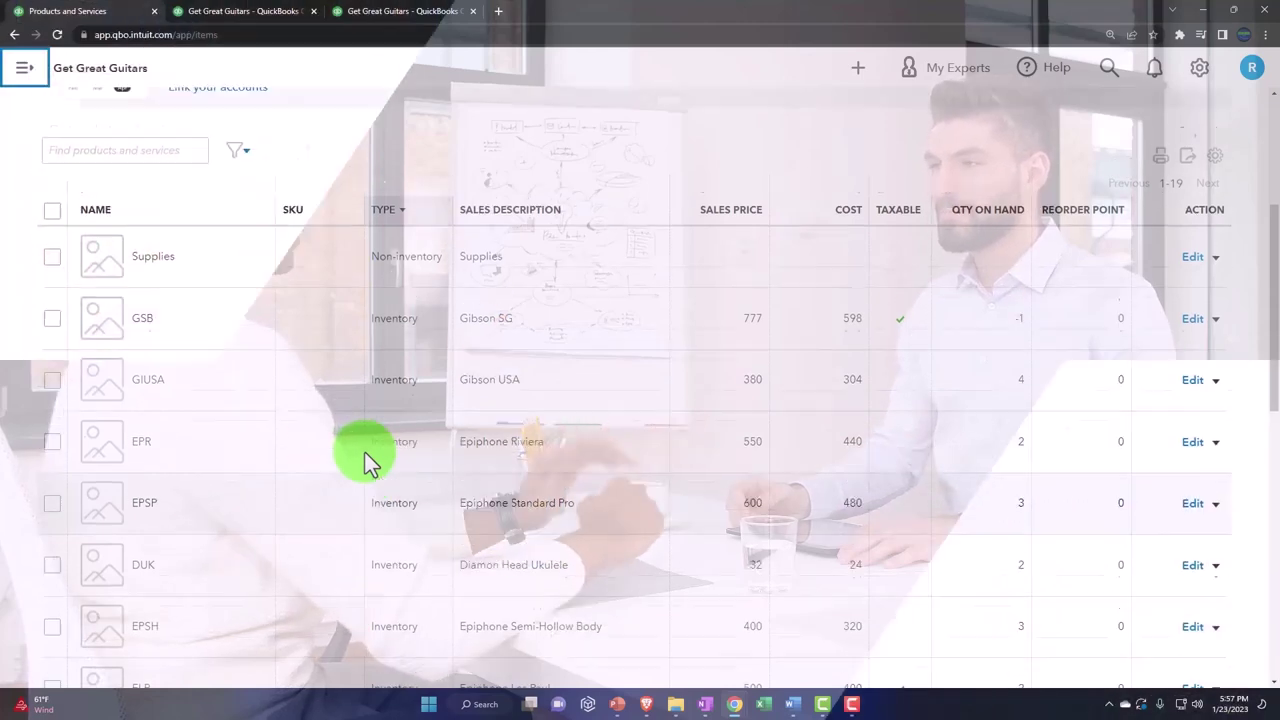
scroll(365, 460, up, 3)
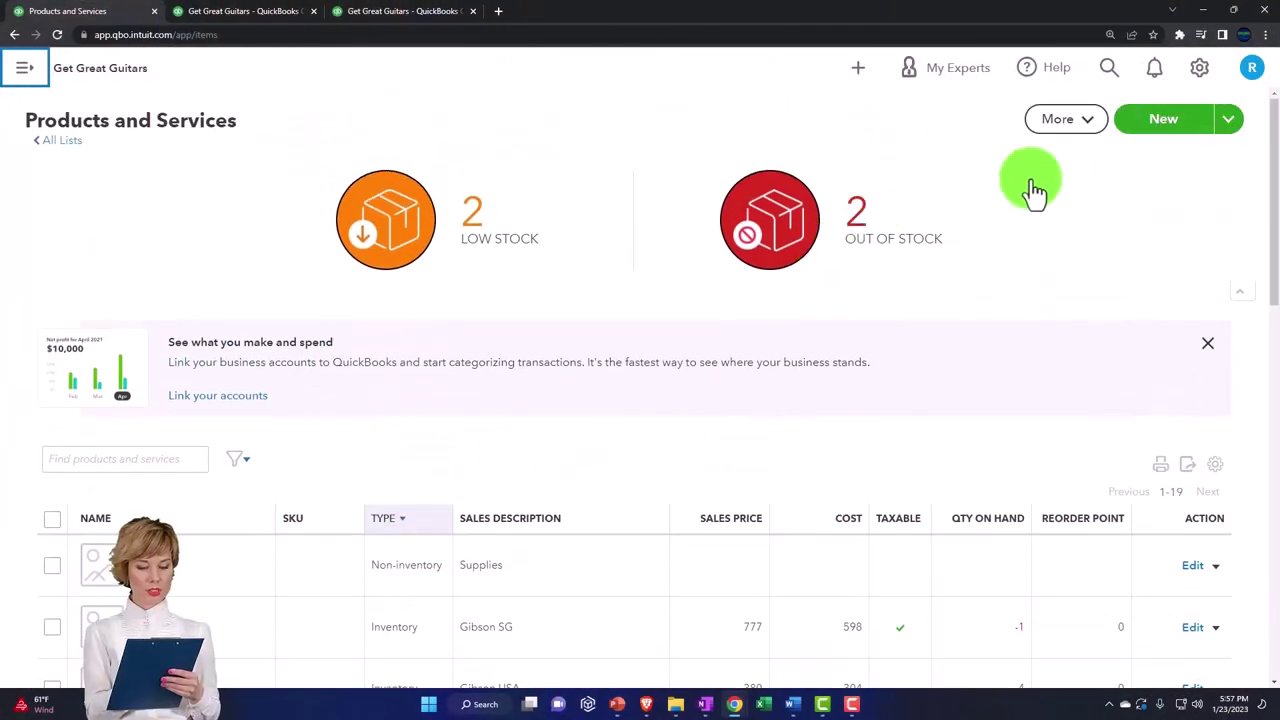
click(1178, 122)
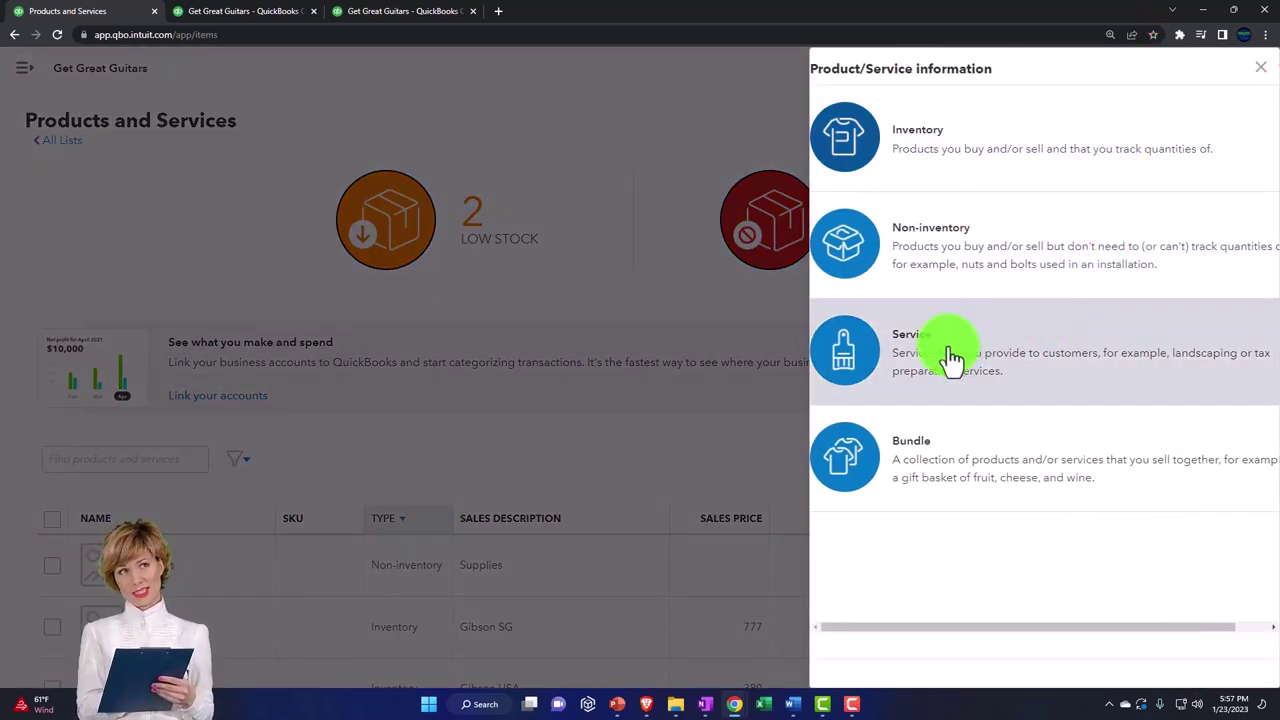
click(952, 357)
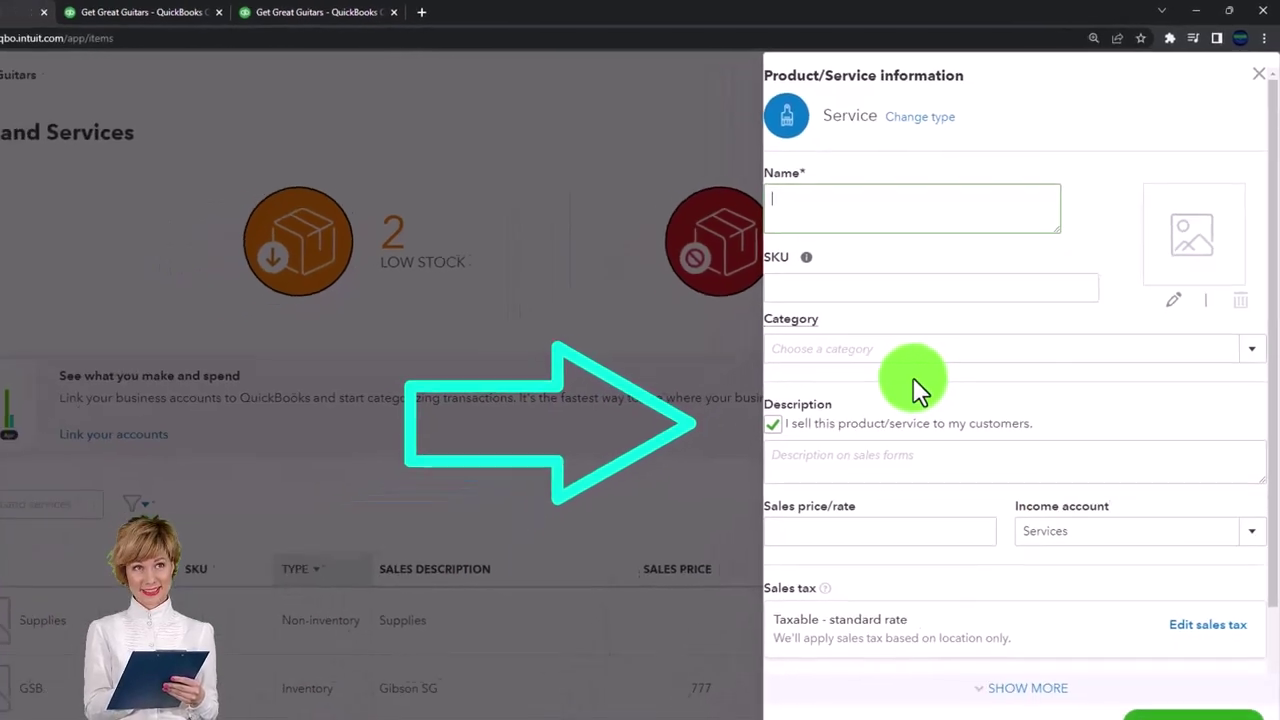
Enter 'Bank Set #1 Rental' in the new service item's Name field
click(913, 382)
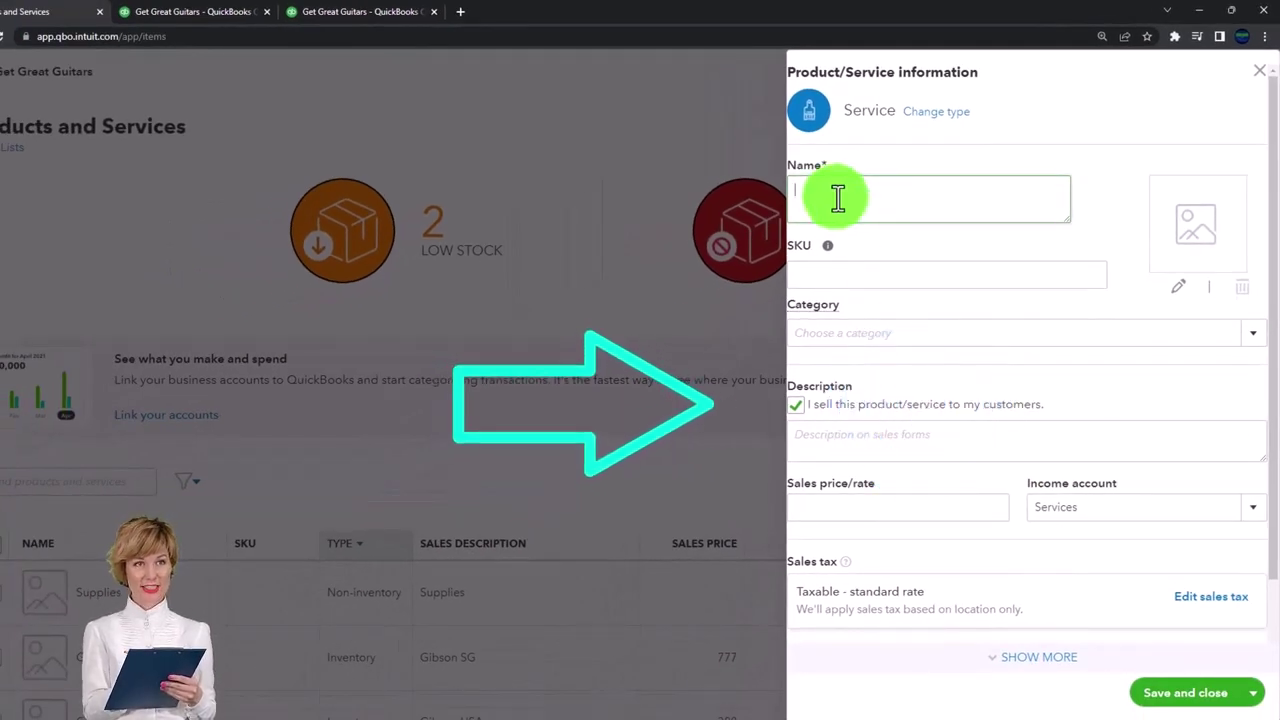
text(B)
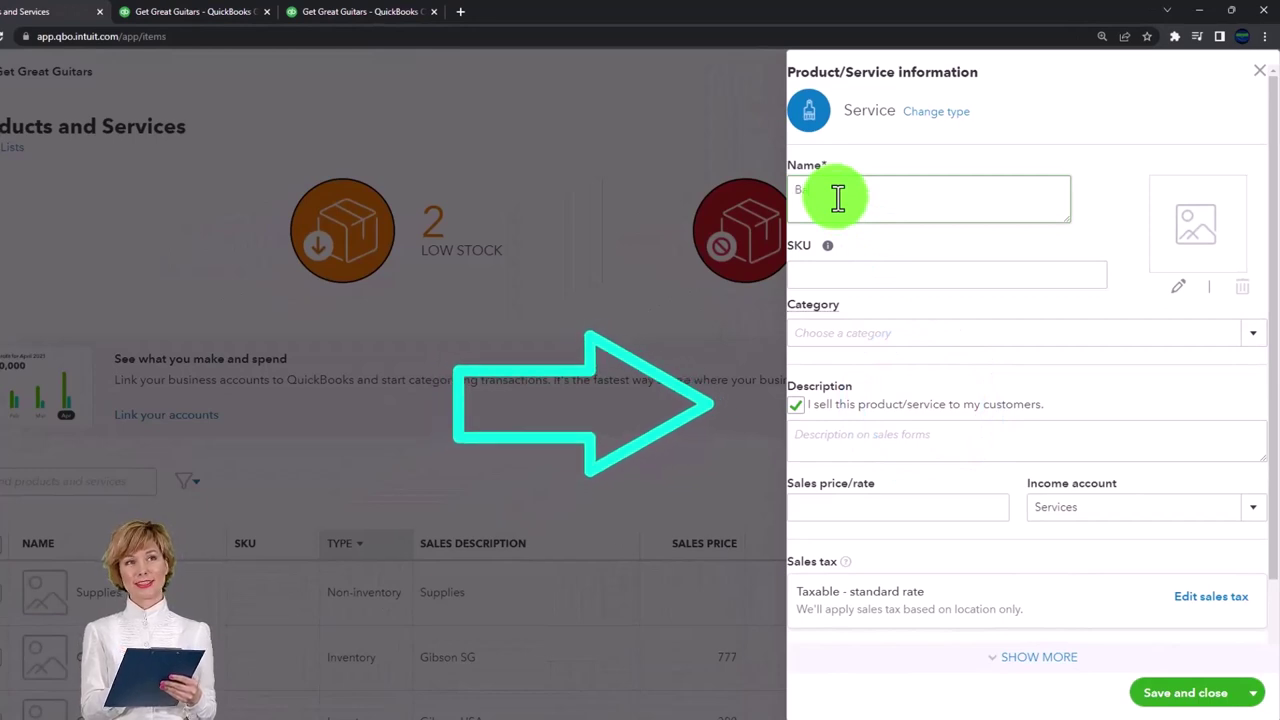
text(a ent)
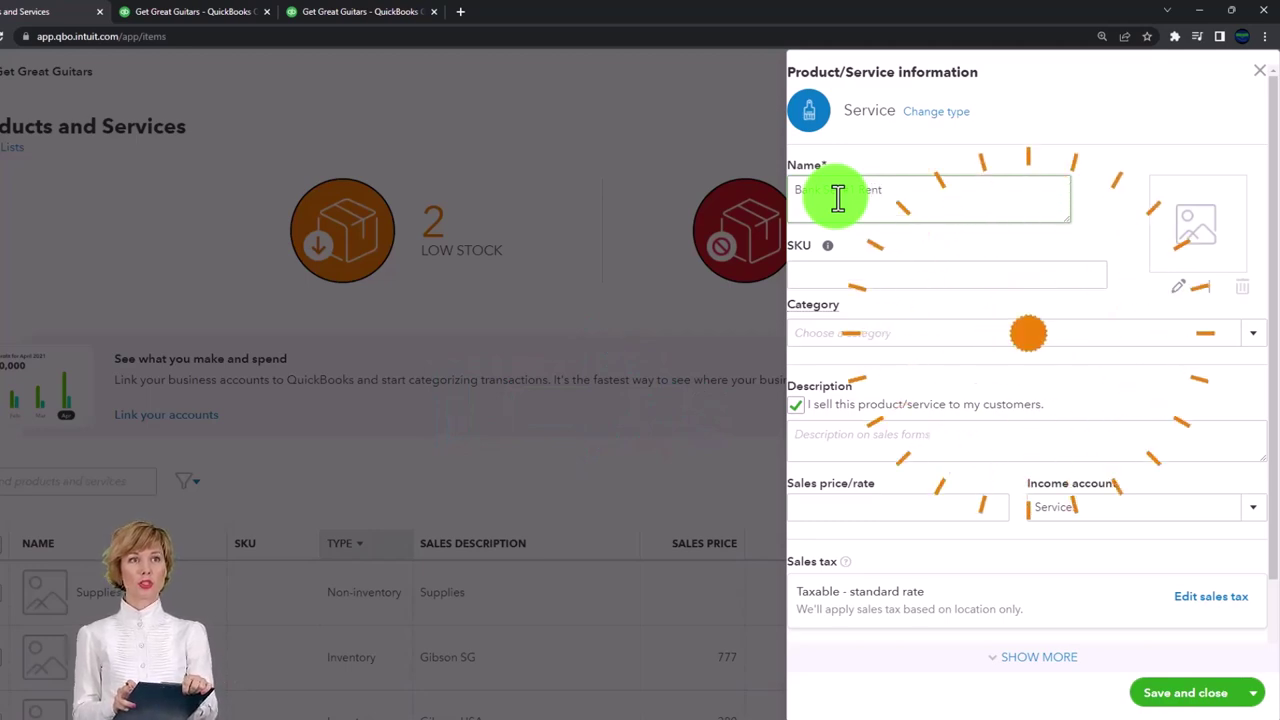
text(al)
double_click(838, 196)
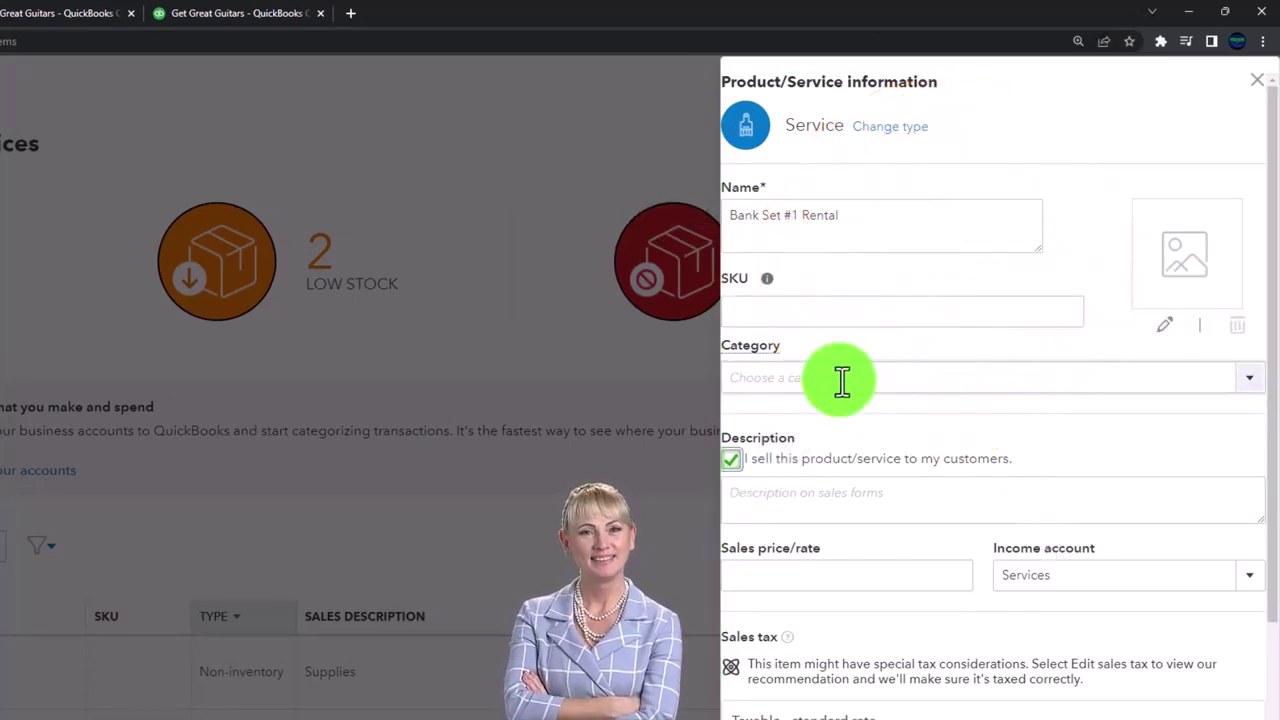
Create a new Rental category and assign it to the item
click(1251, 384)
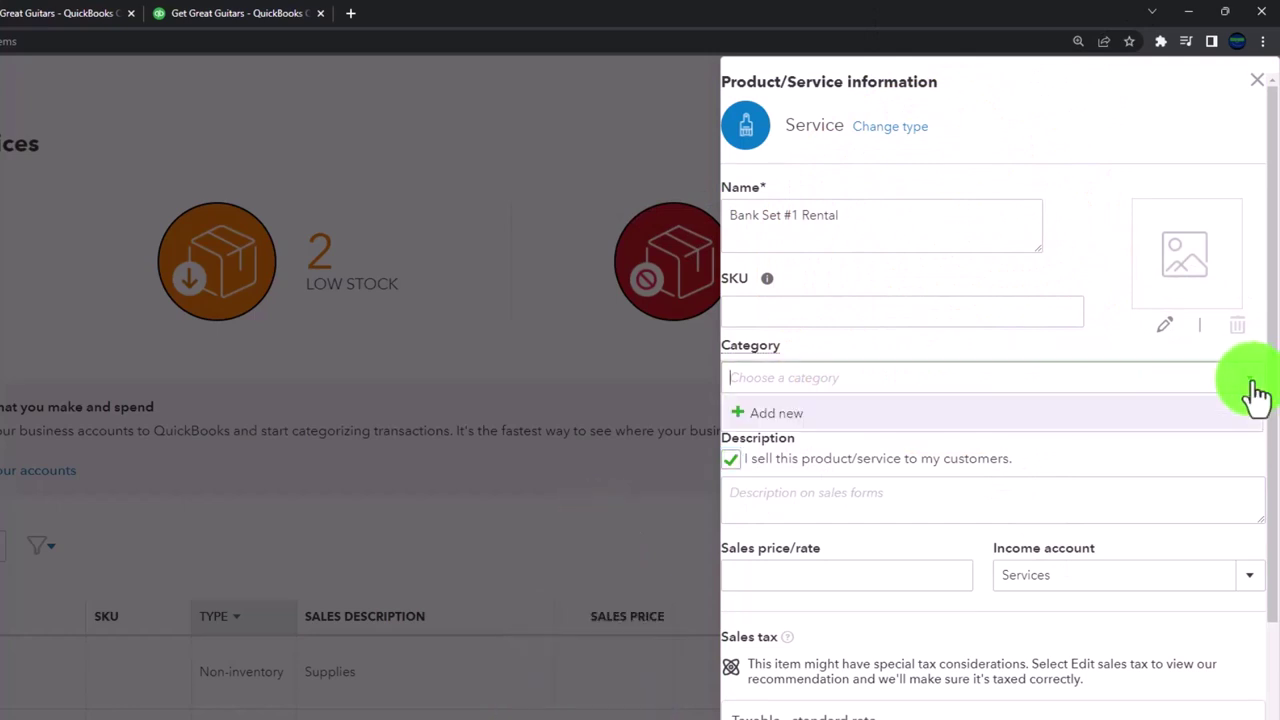
click(880, 413)
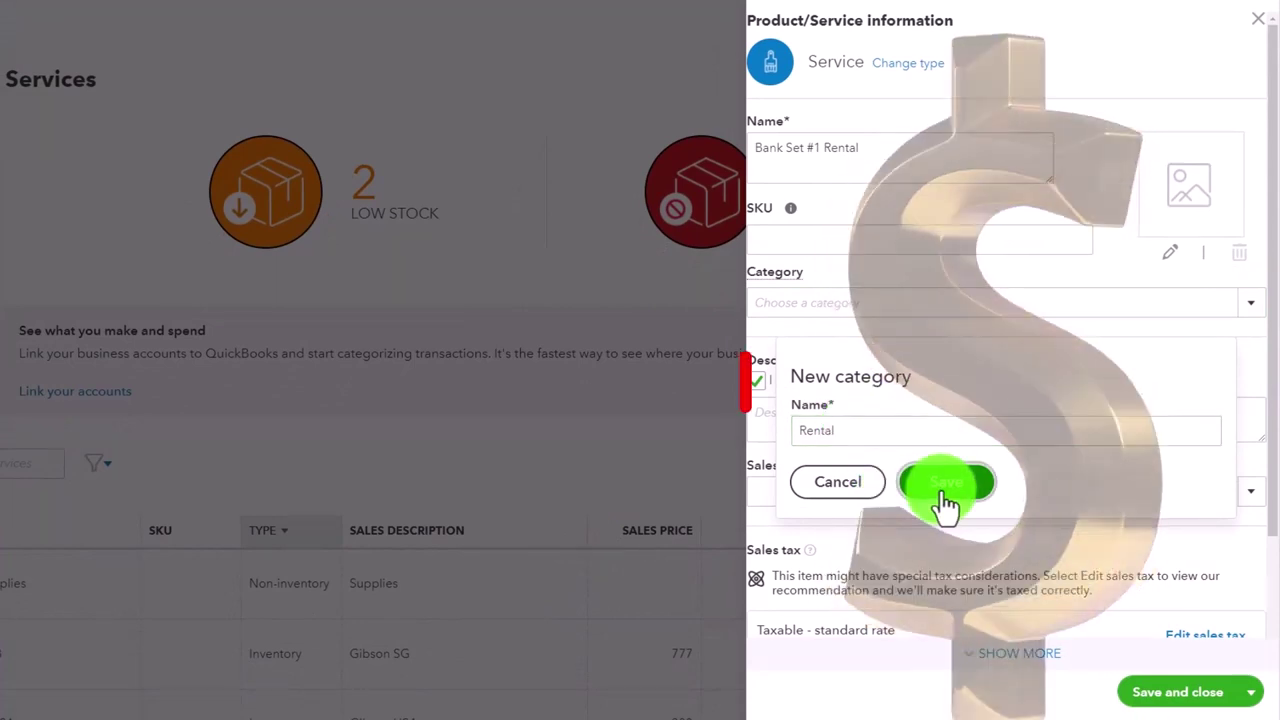
click(945, 483)
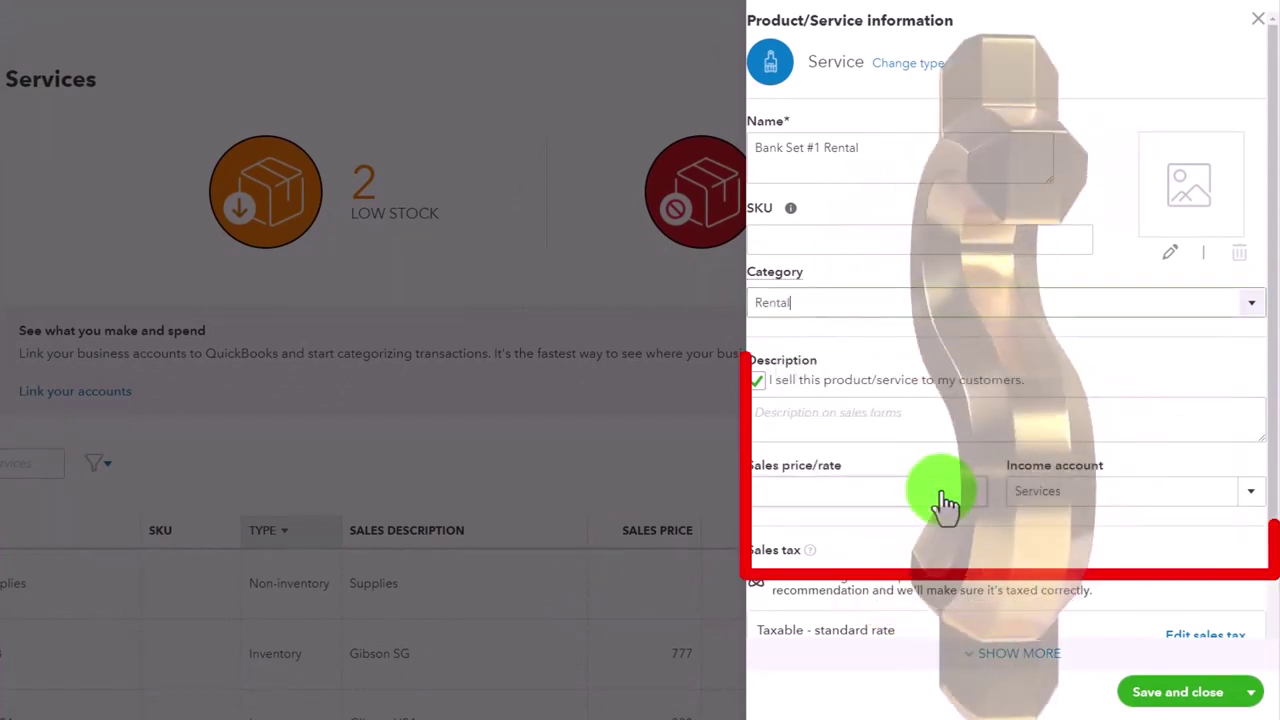
Extend the sales description to 'Bank Set #1 Rental - 2 guitars, 1 drum set, & amplifier'
click(844, 418)
text(Bank Set #1 Rental)
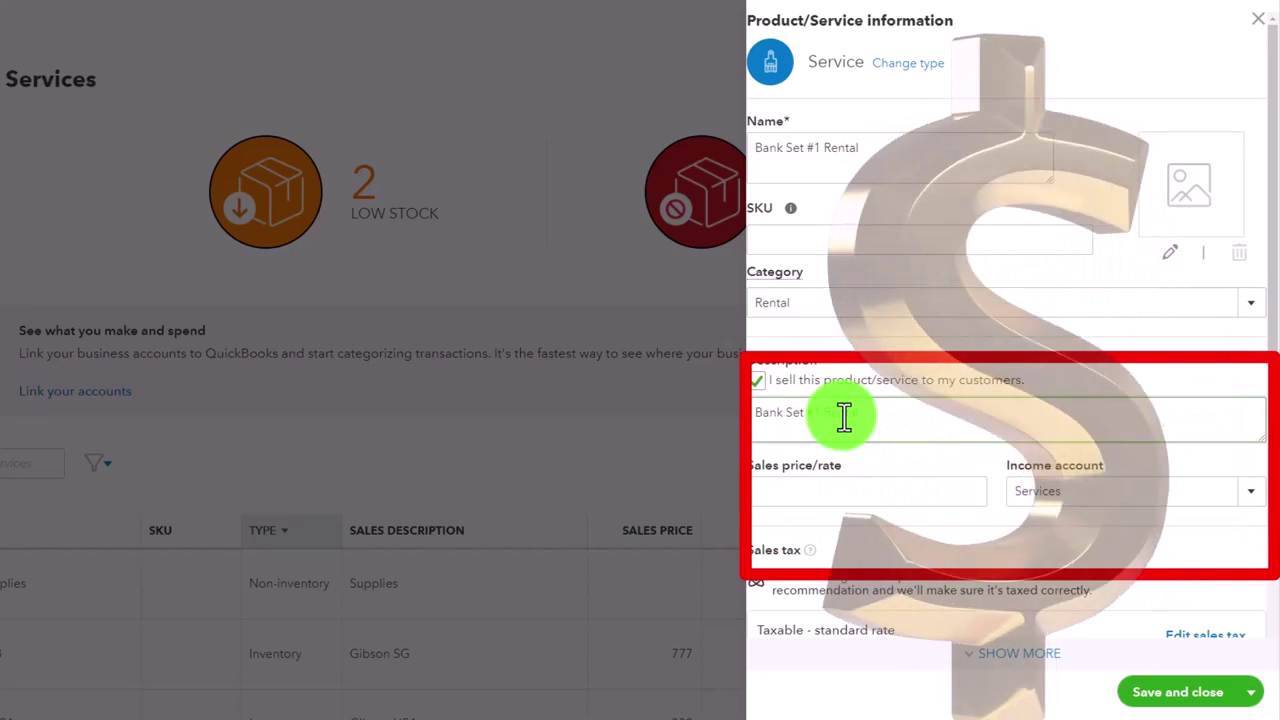
scroll(844, 418, down, 1)
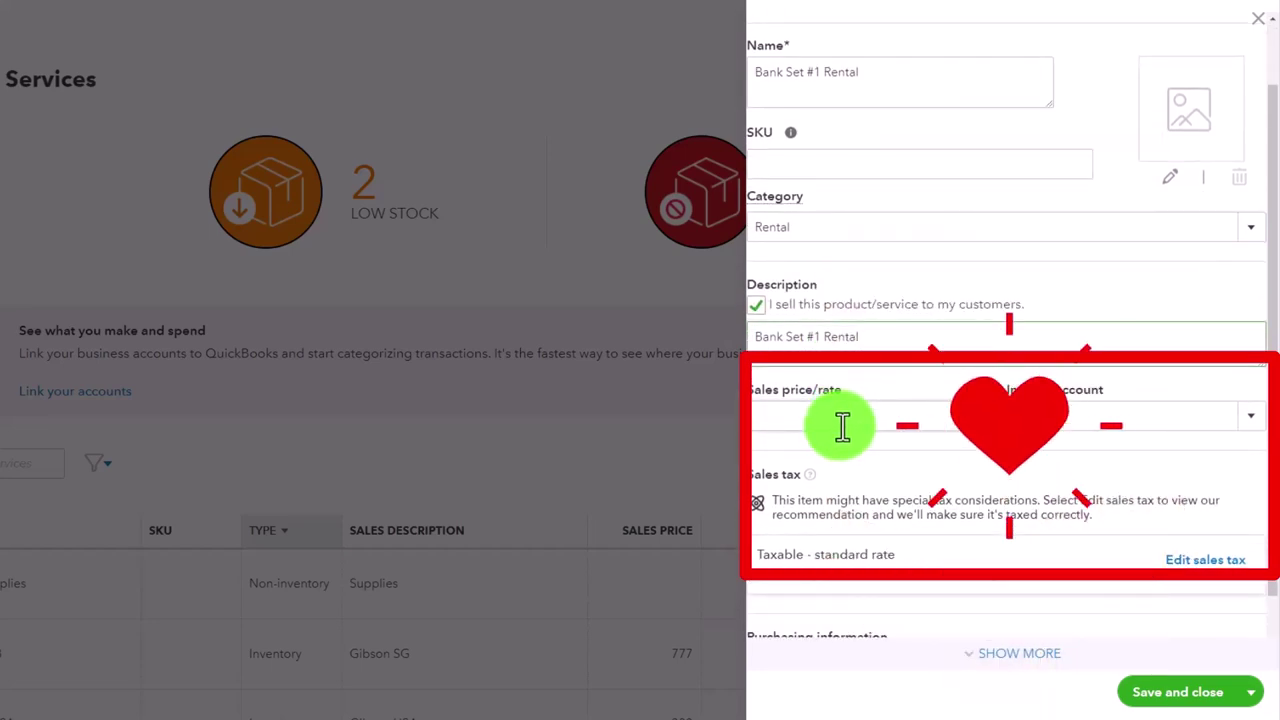
click(843, 425)
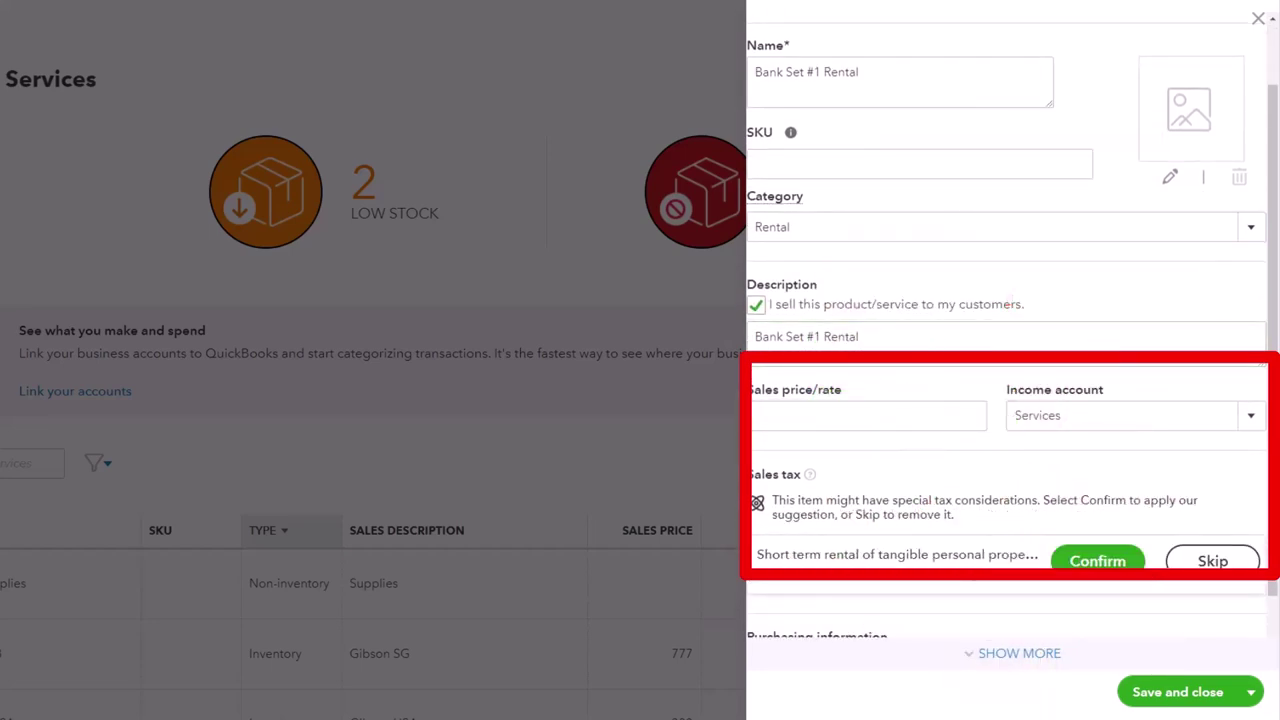
click(905, 334)
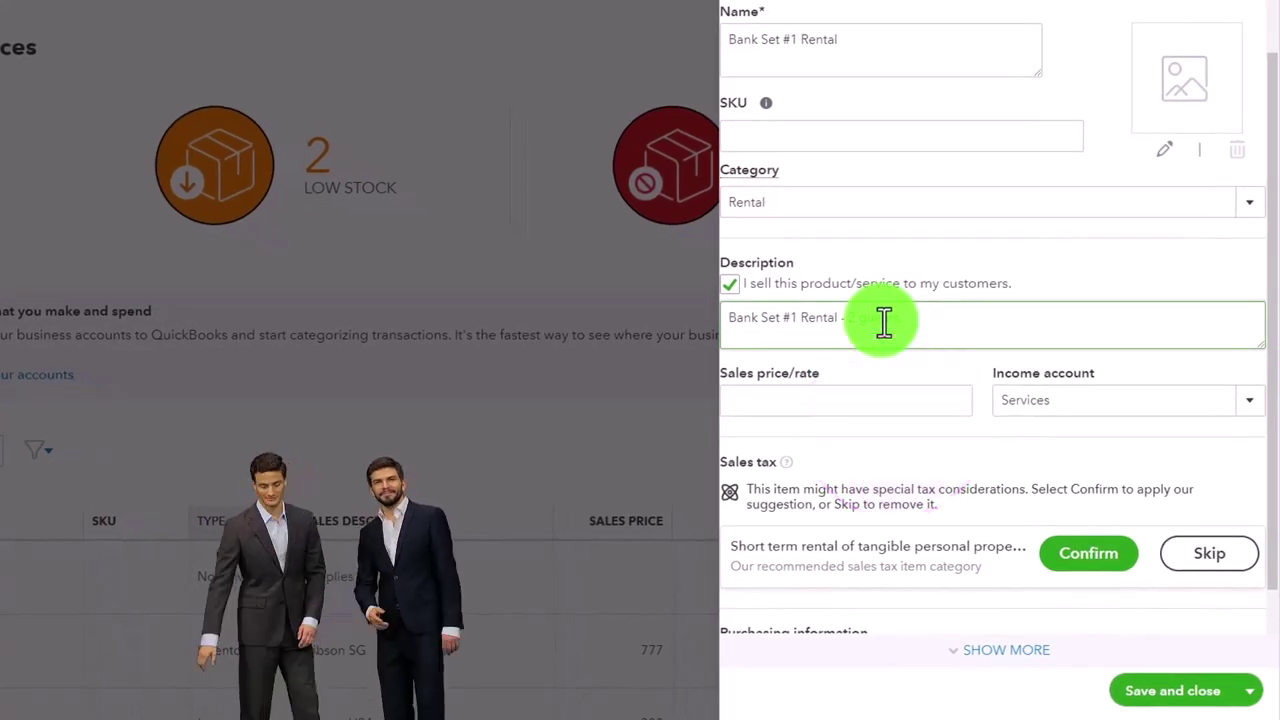
text(dr)
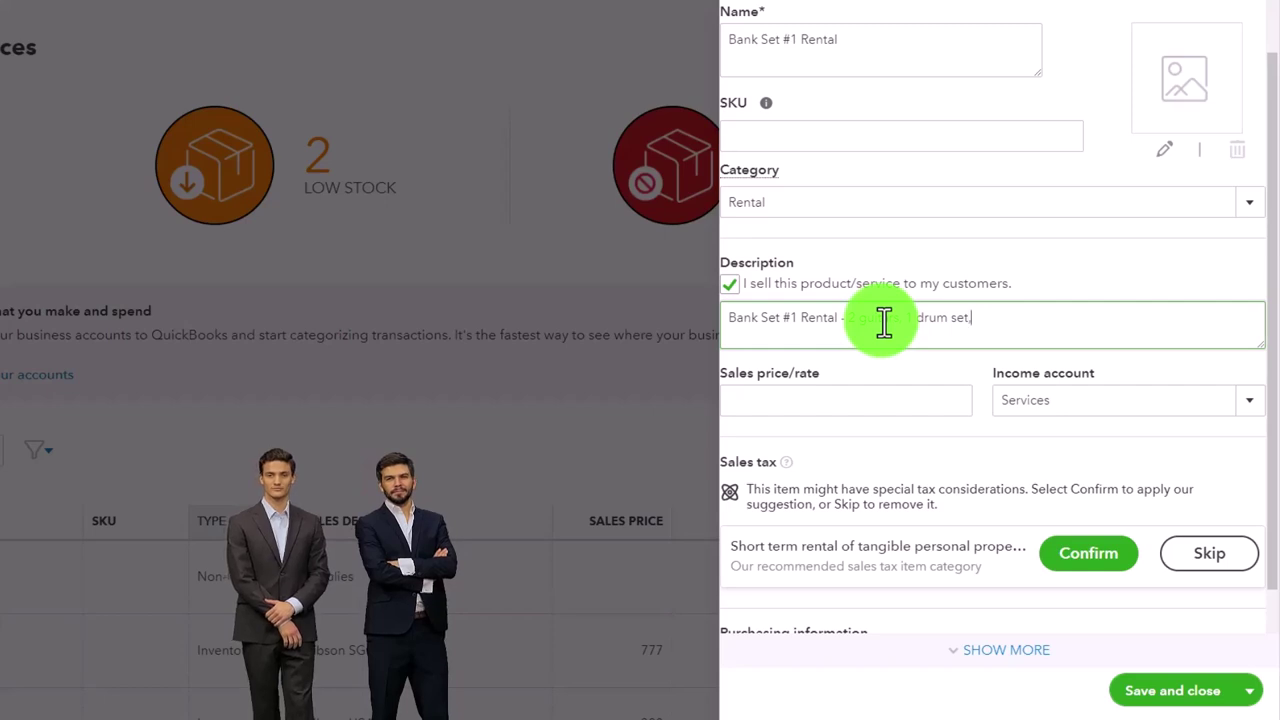
text(um set, &)
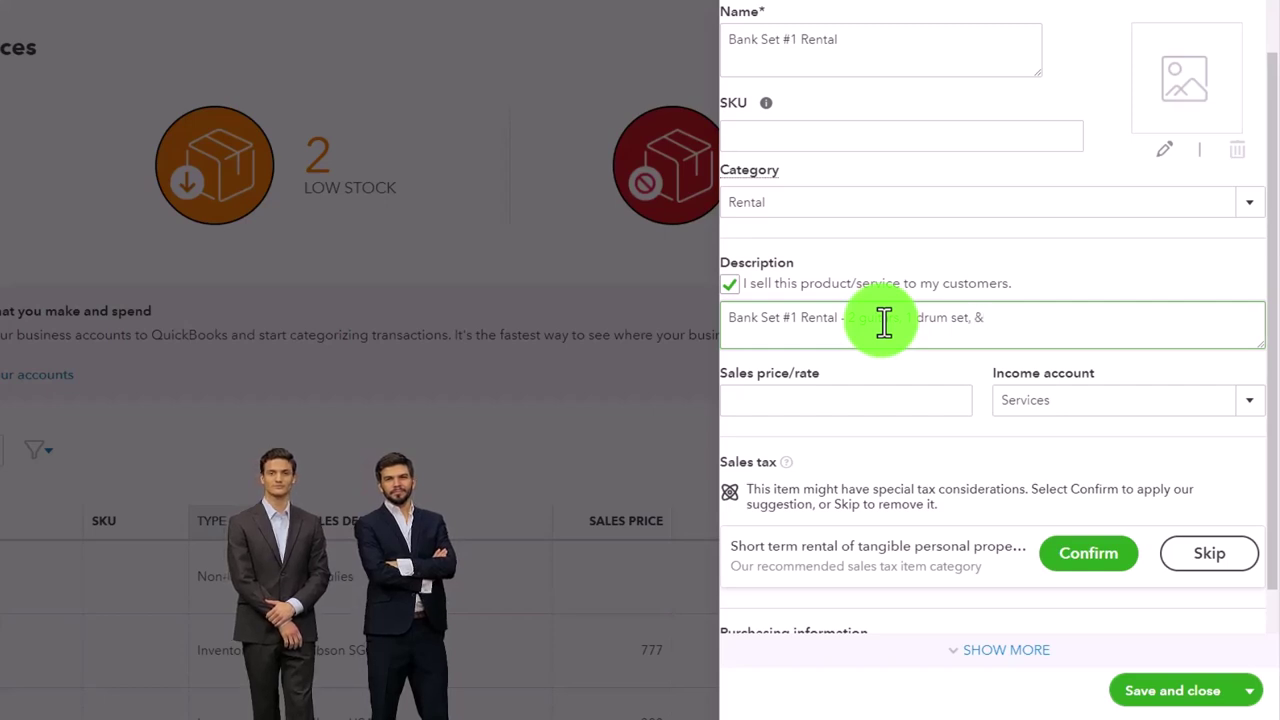
text( amplifier)
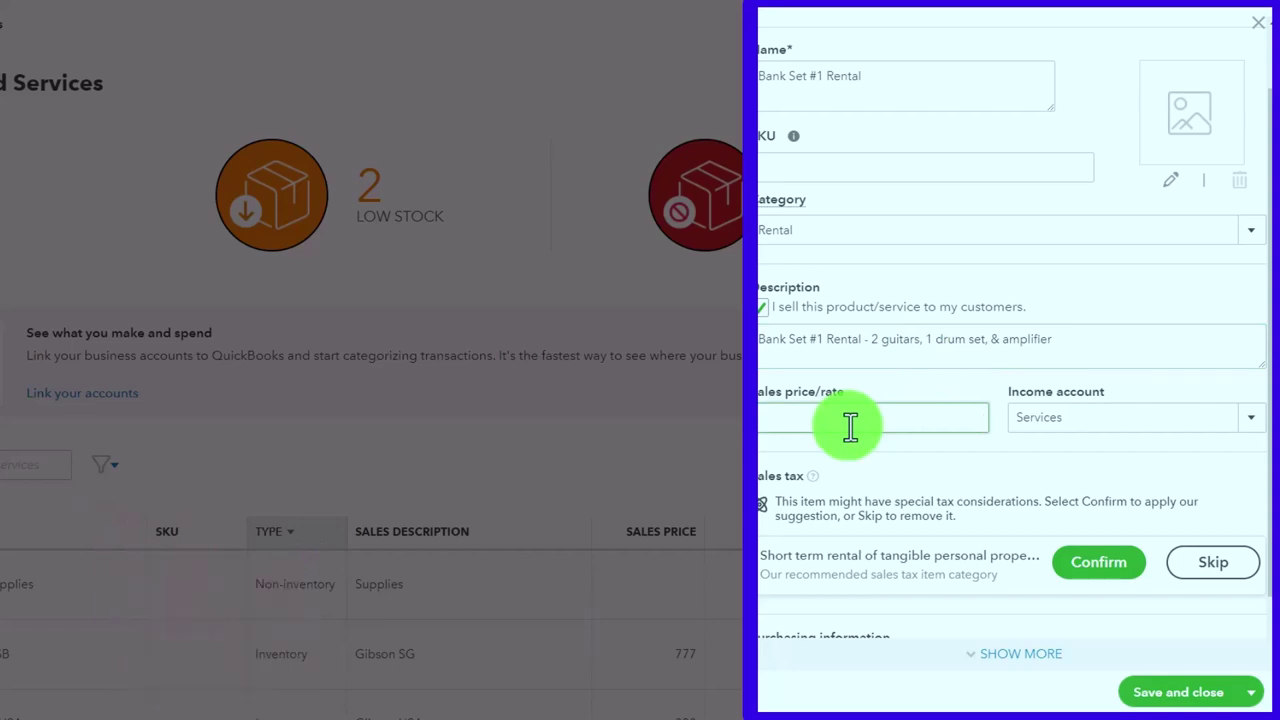
Set the sales price/rate to 2,000 and bring up the income account choices
text(2000)
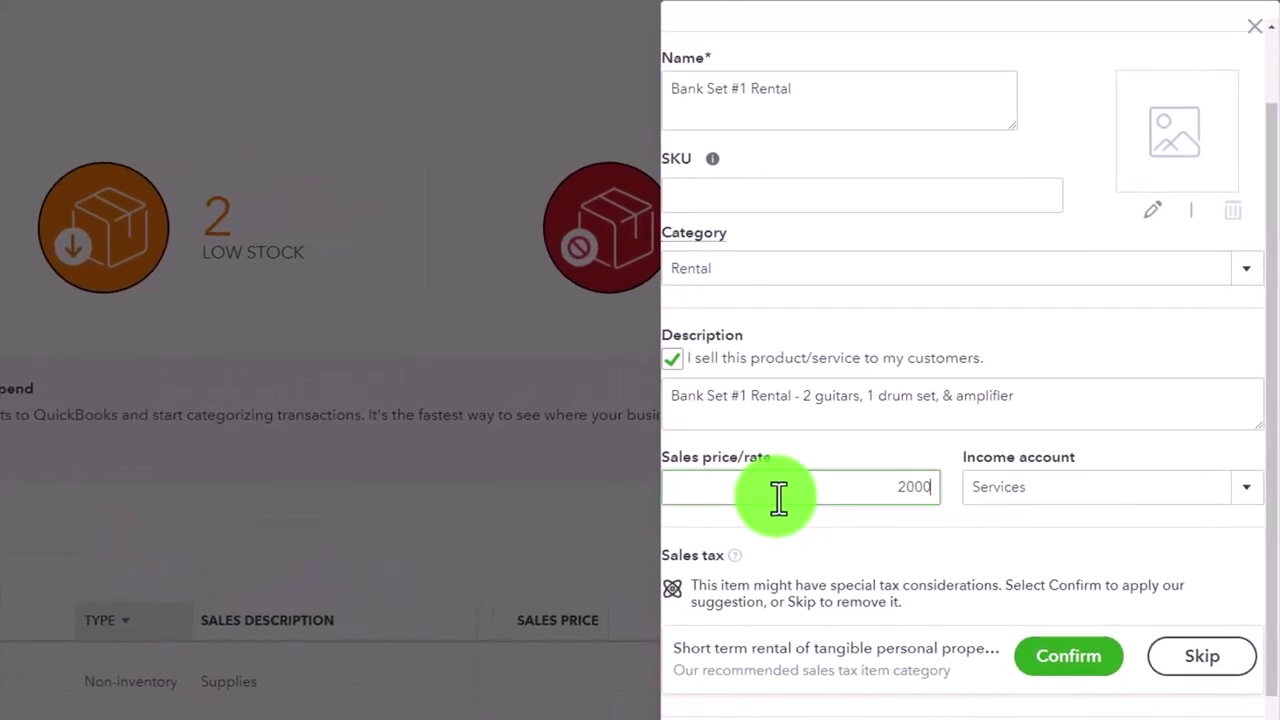
scroll(779, 497, down, 1)
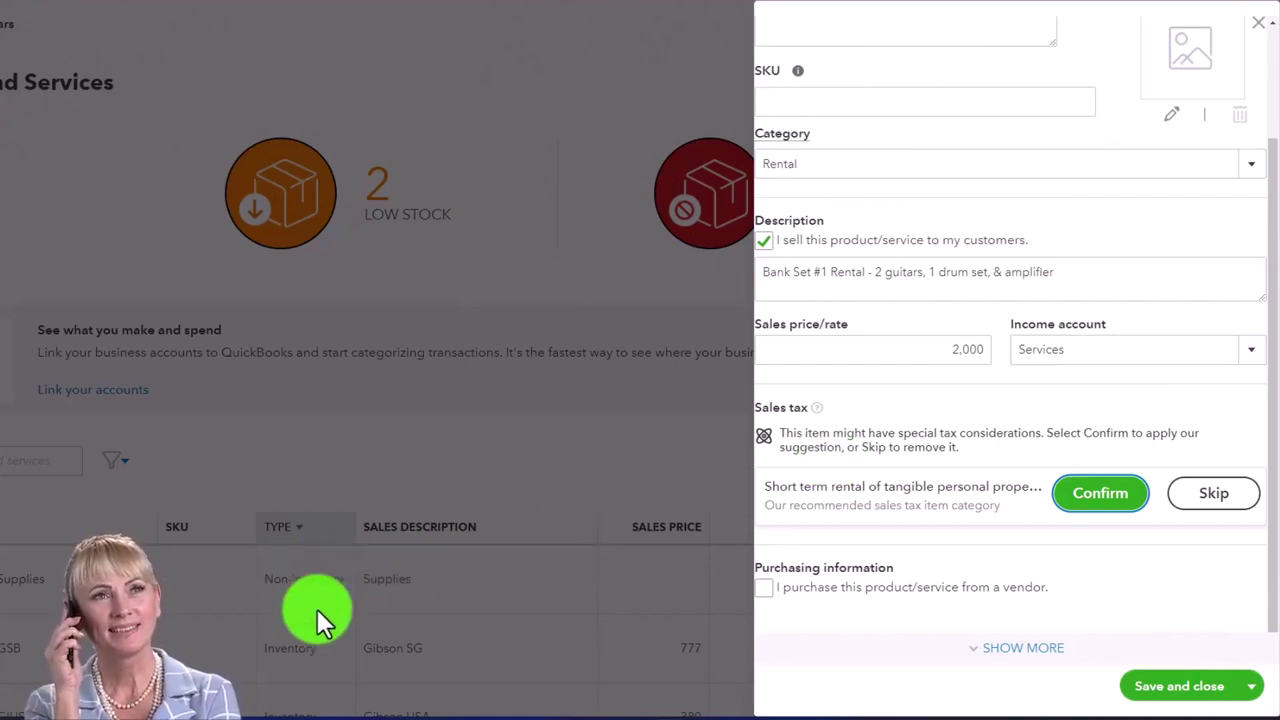
click(1076, 348)
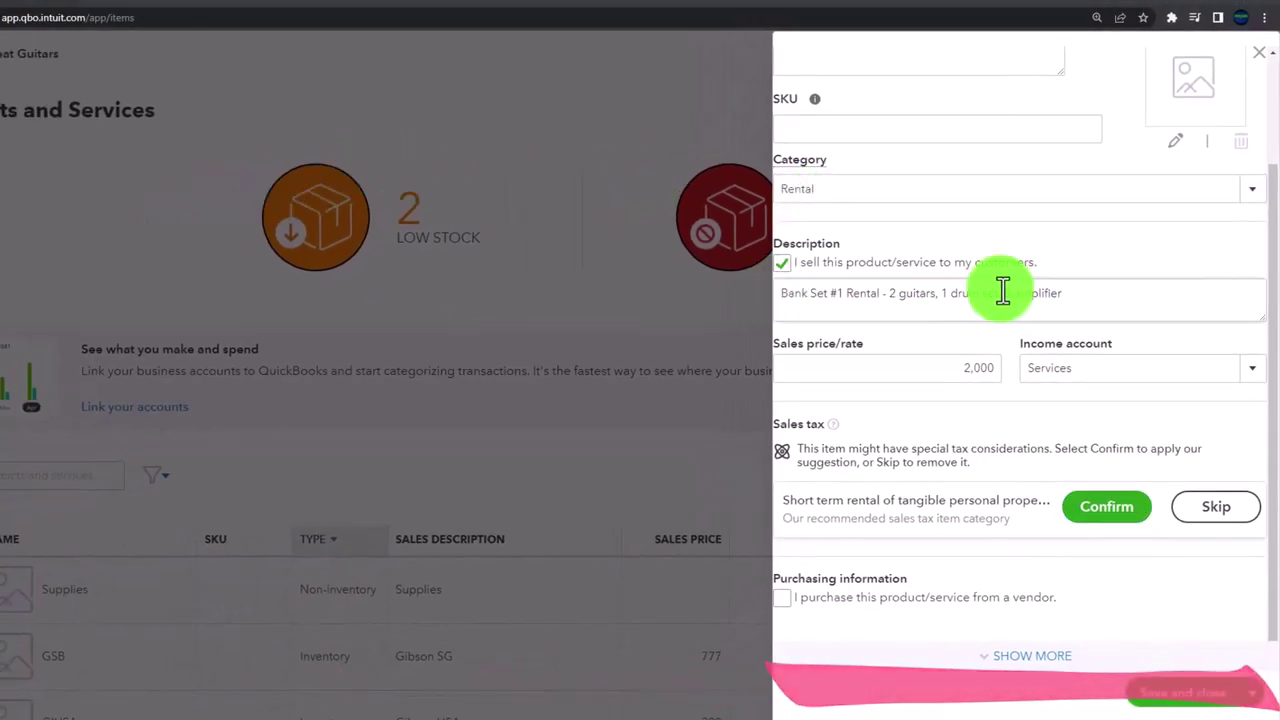
Add and save a new Income account 'Equipment Rental Income' with detail type Other Primary Income
click(1252, 375)
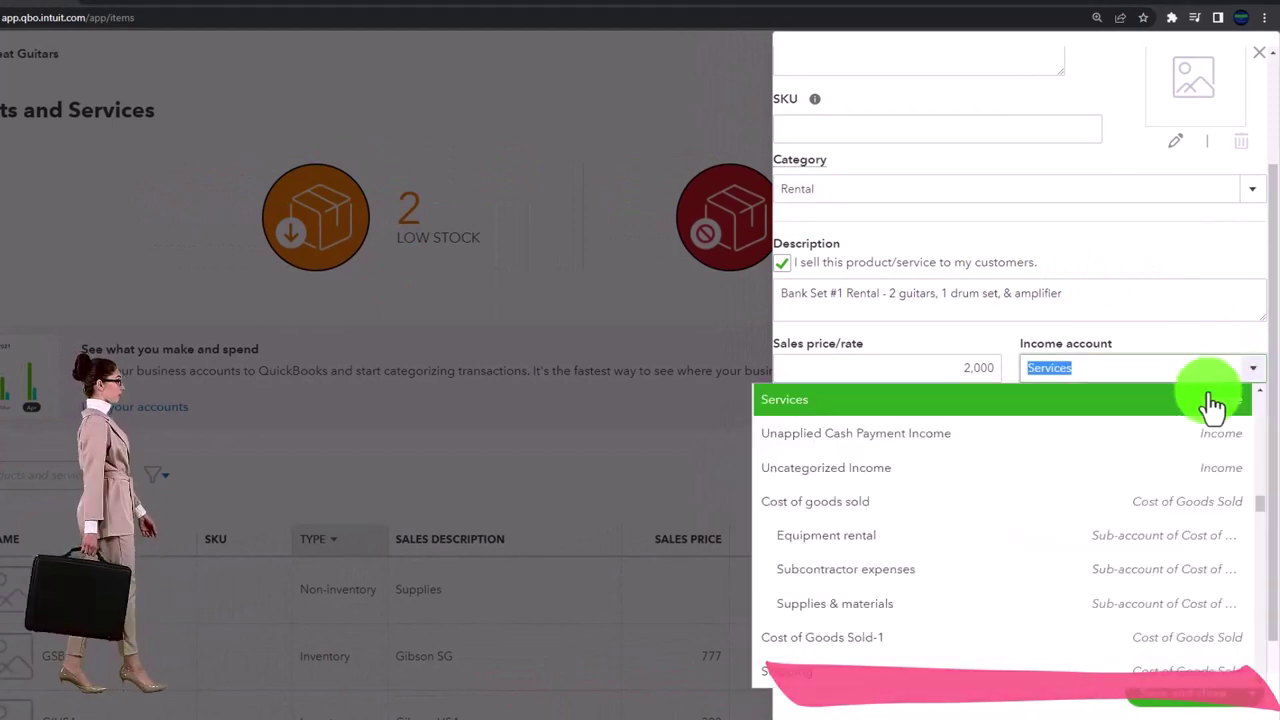
scroll(1115, 440, up, 8)
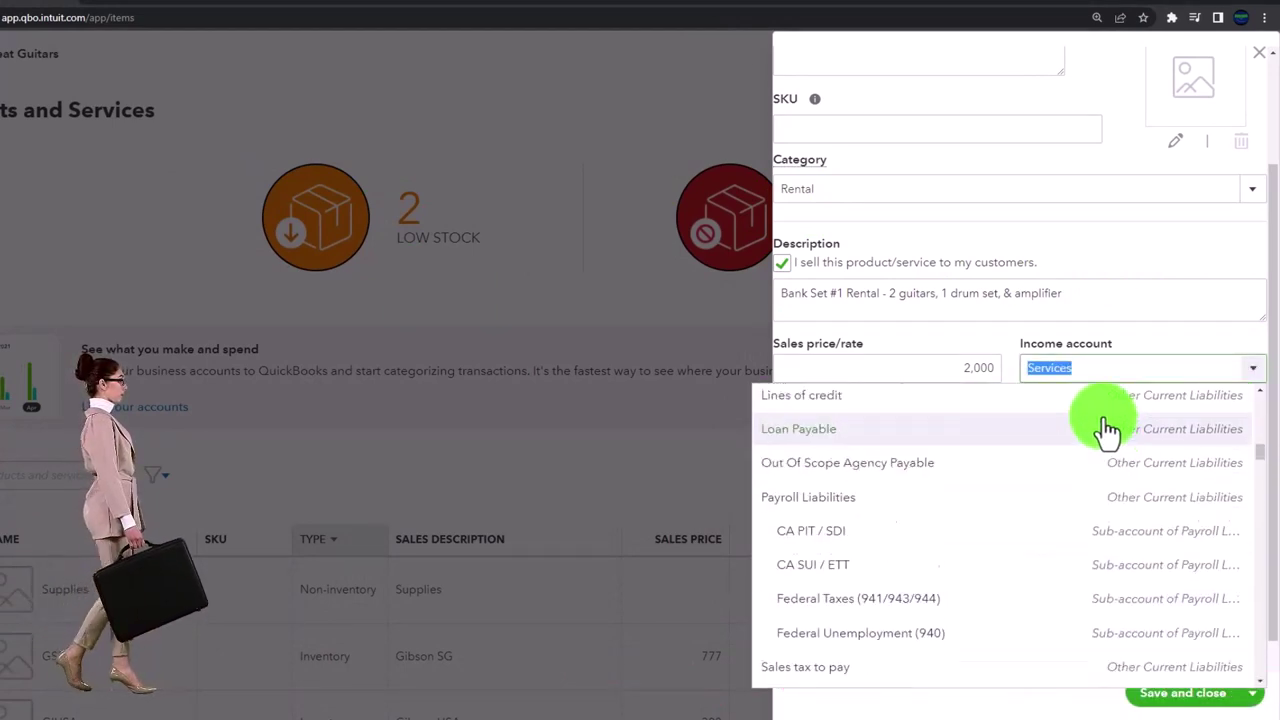
scroll(1108, 430, up, 15)
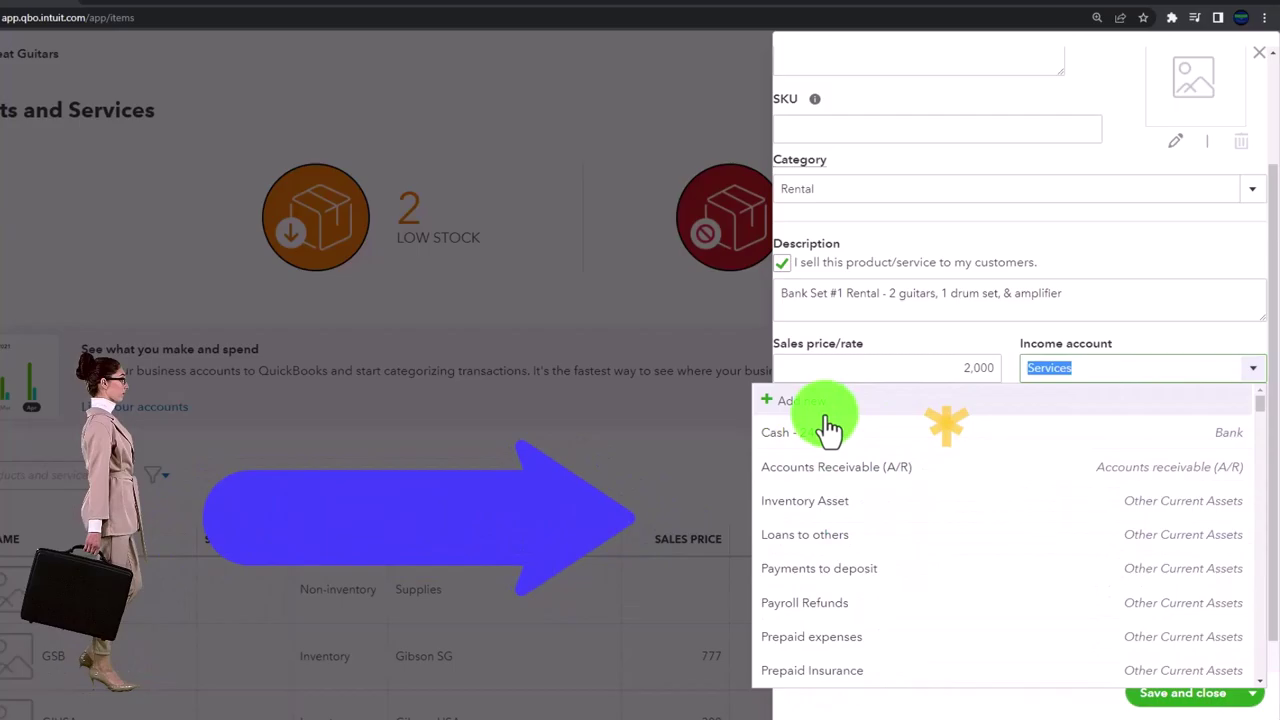
click(826, 410)
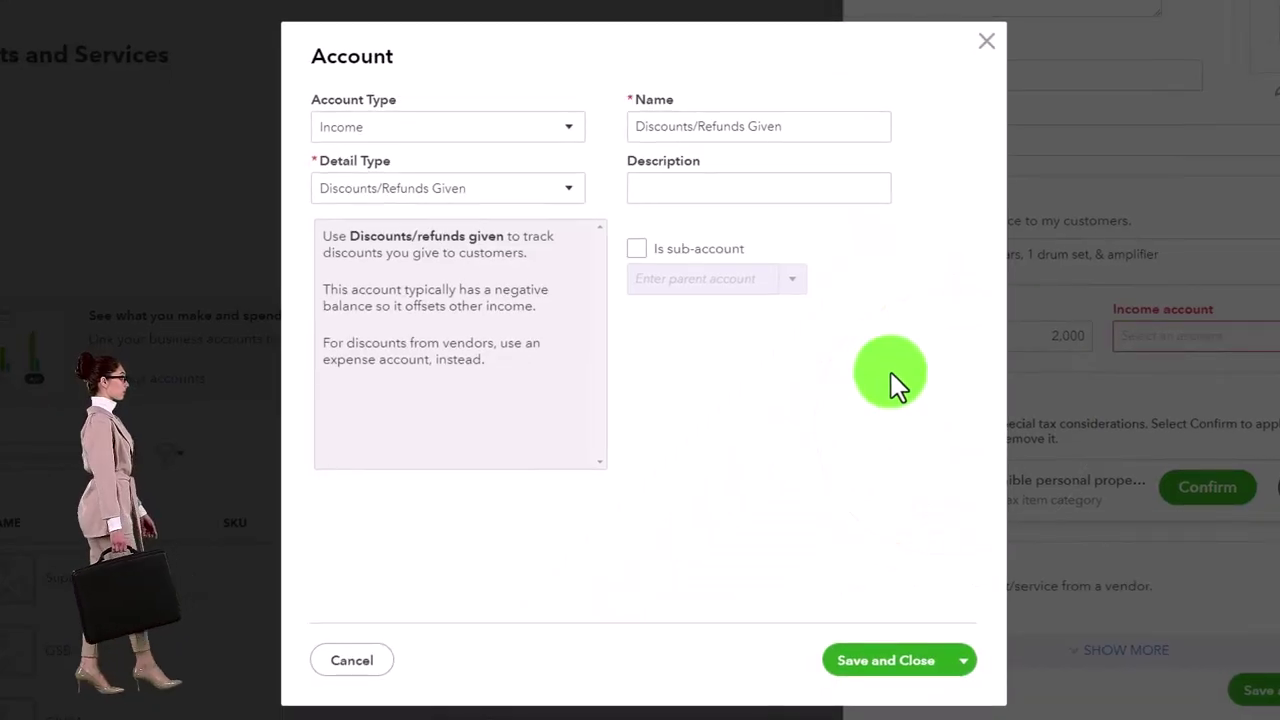
click(568, 128)
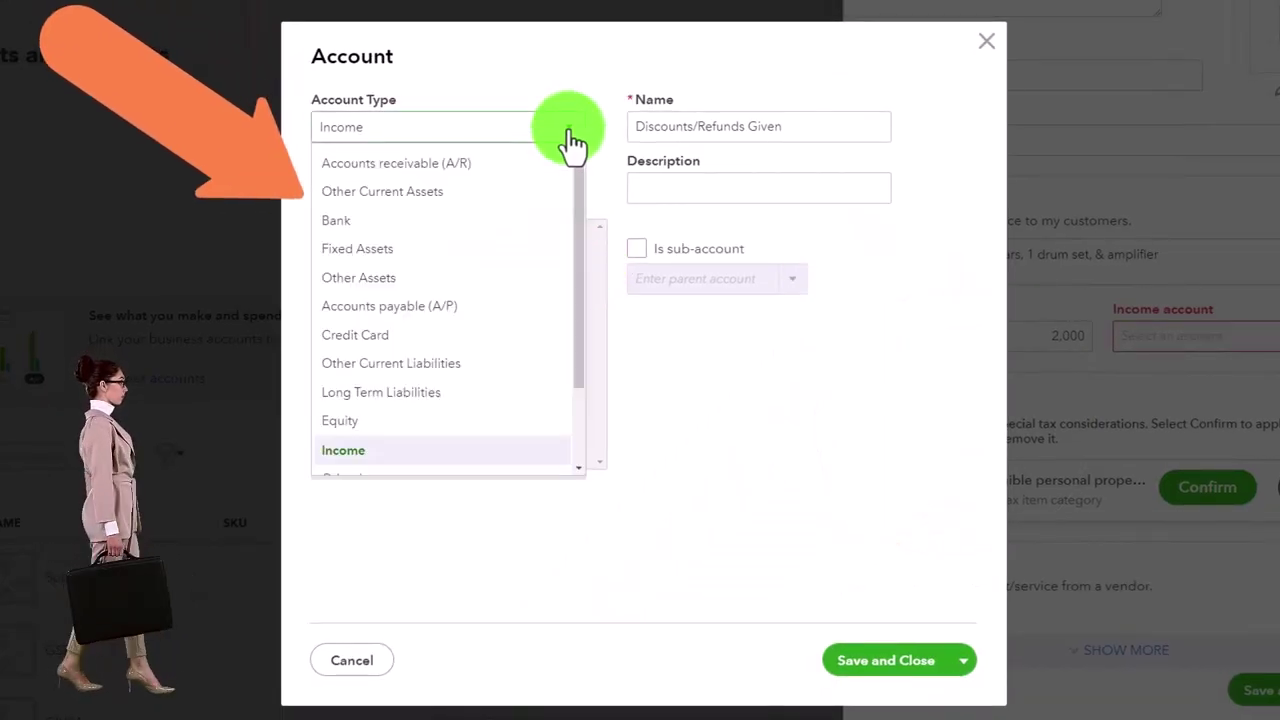
click(386, 452)
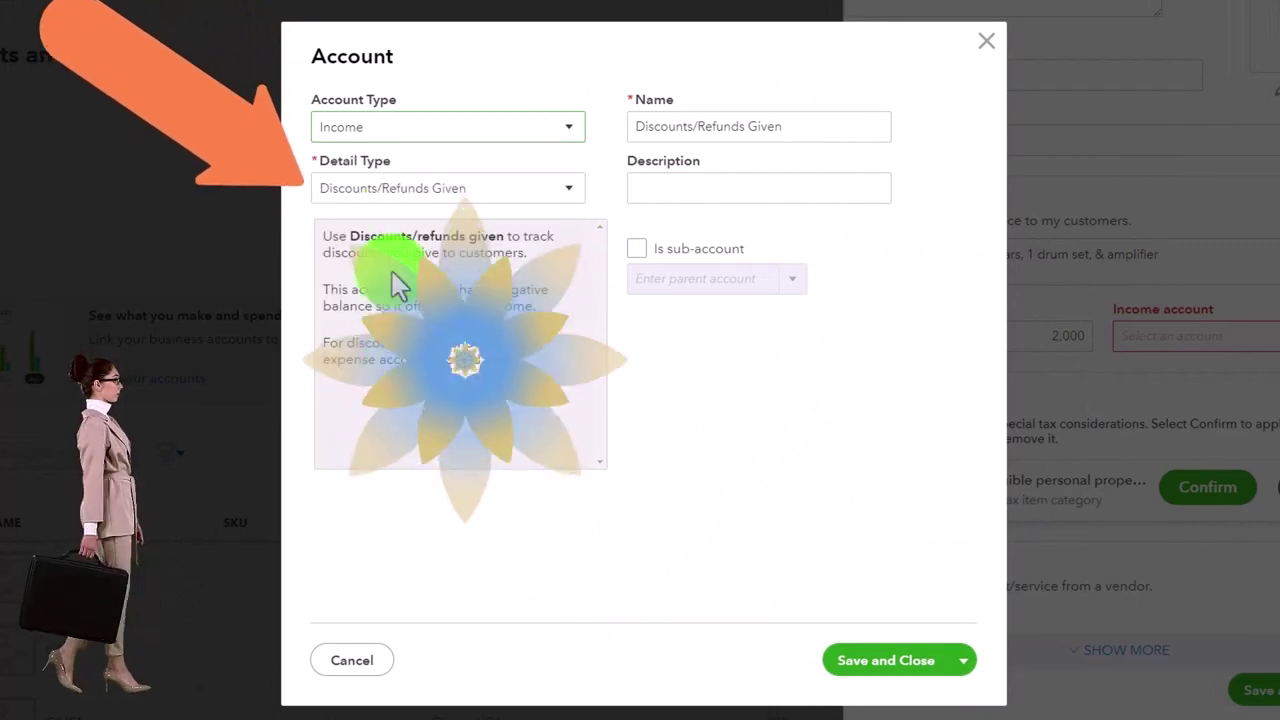
click(567, 198)
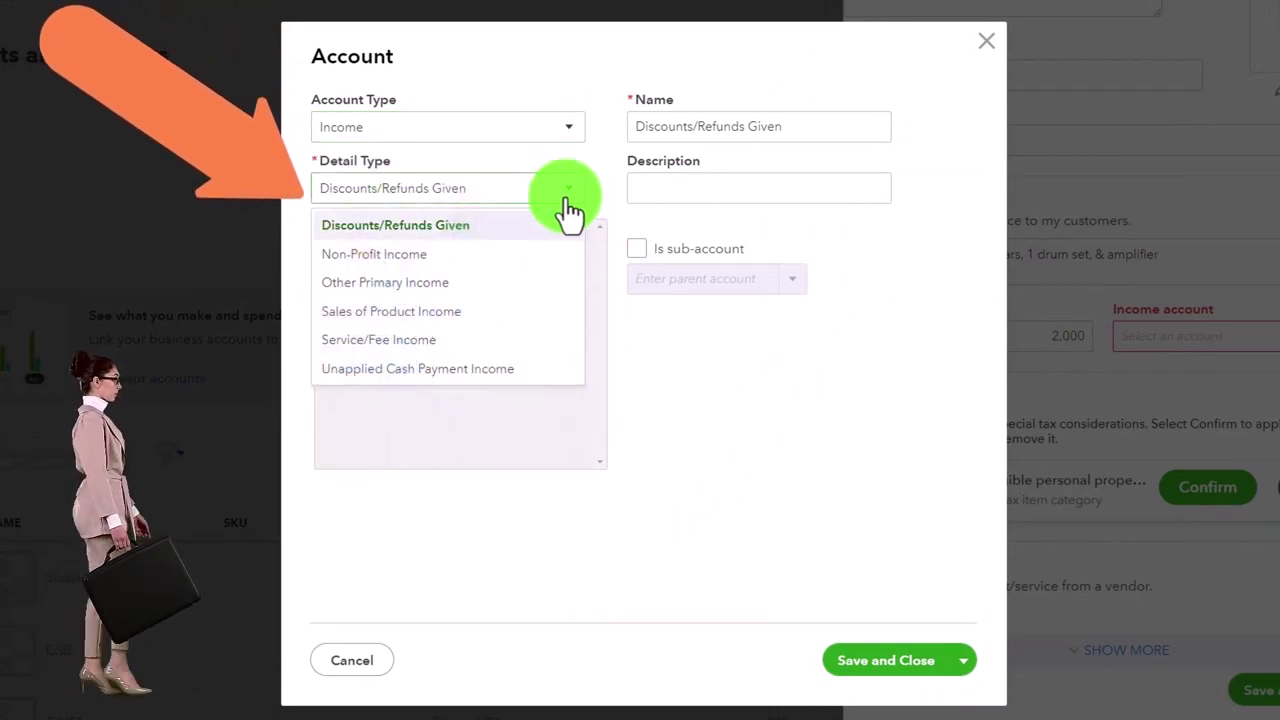
click(490, 287)
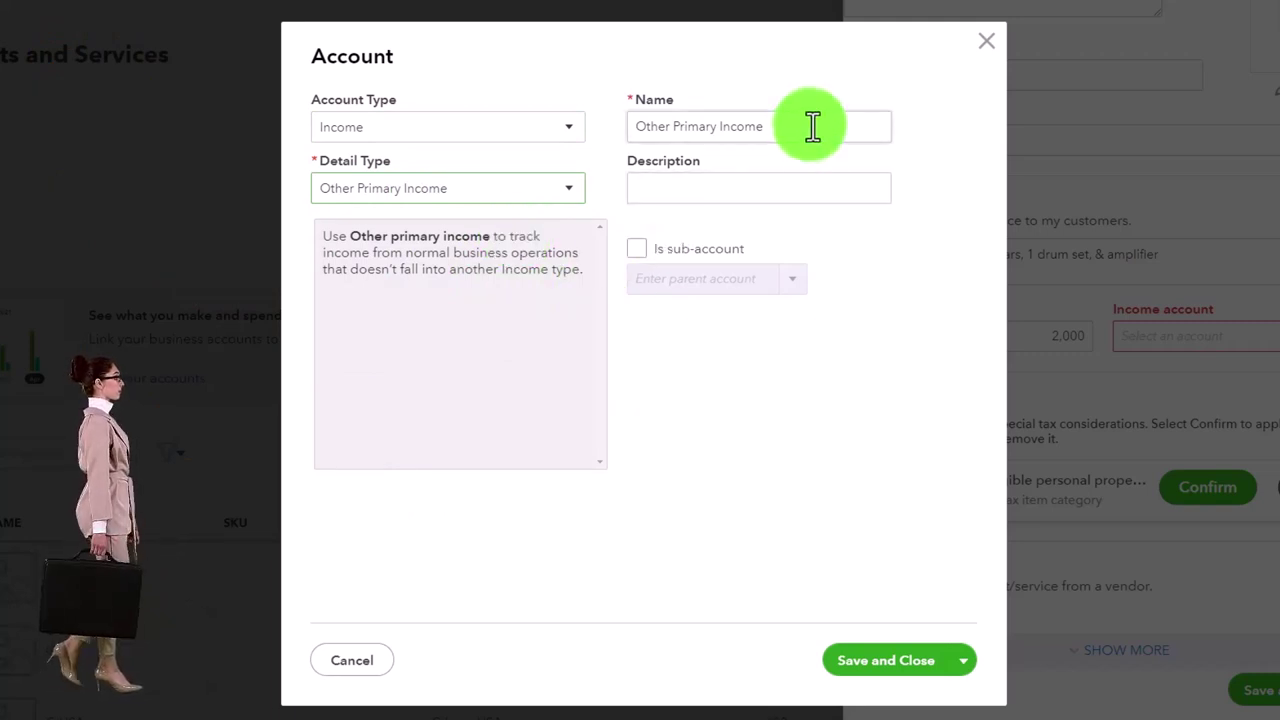
drag(812, 126, 553, 108)
text(E)
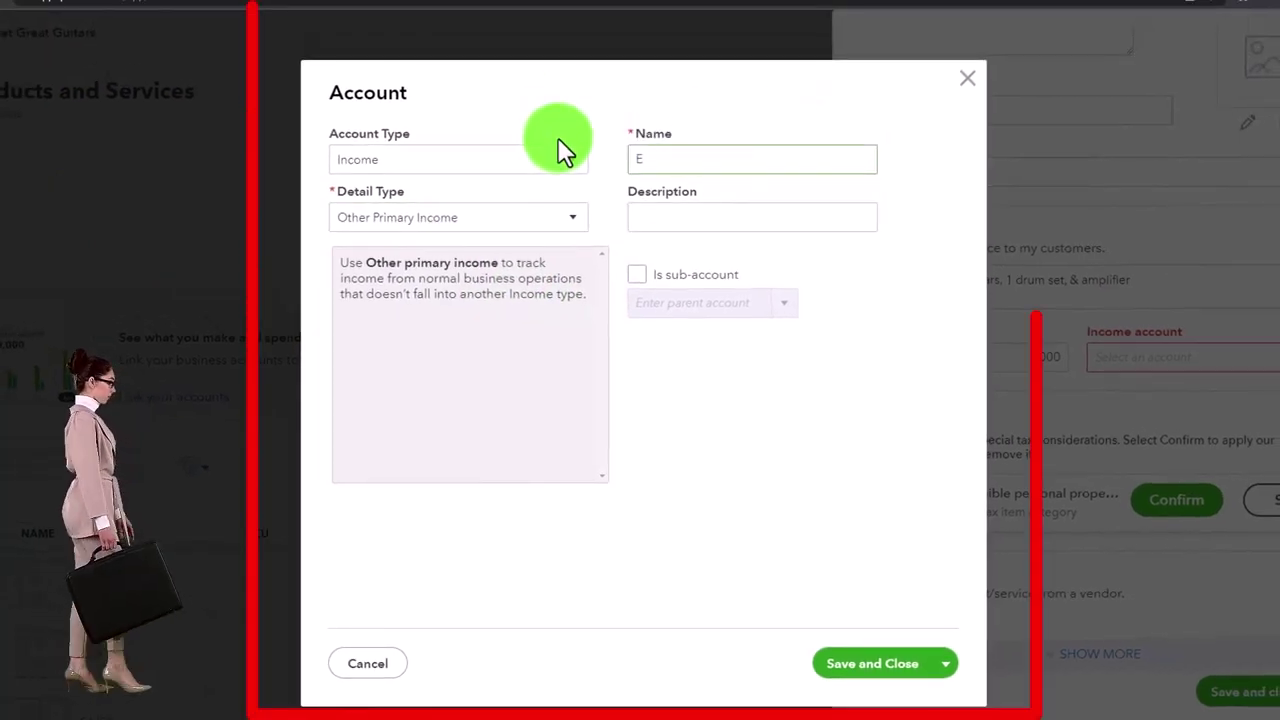
text(quipment Re)
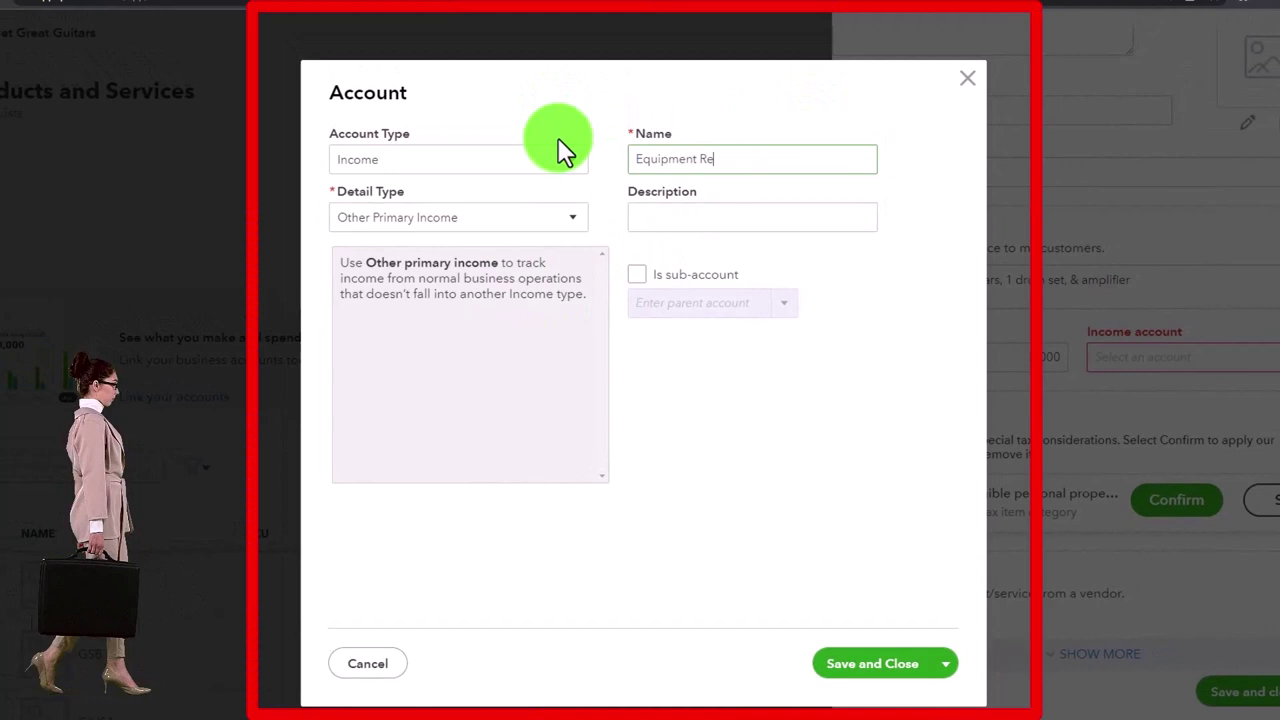
text(ntal Income)
key(Tab)
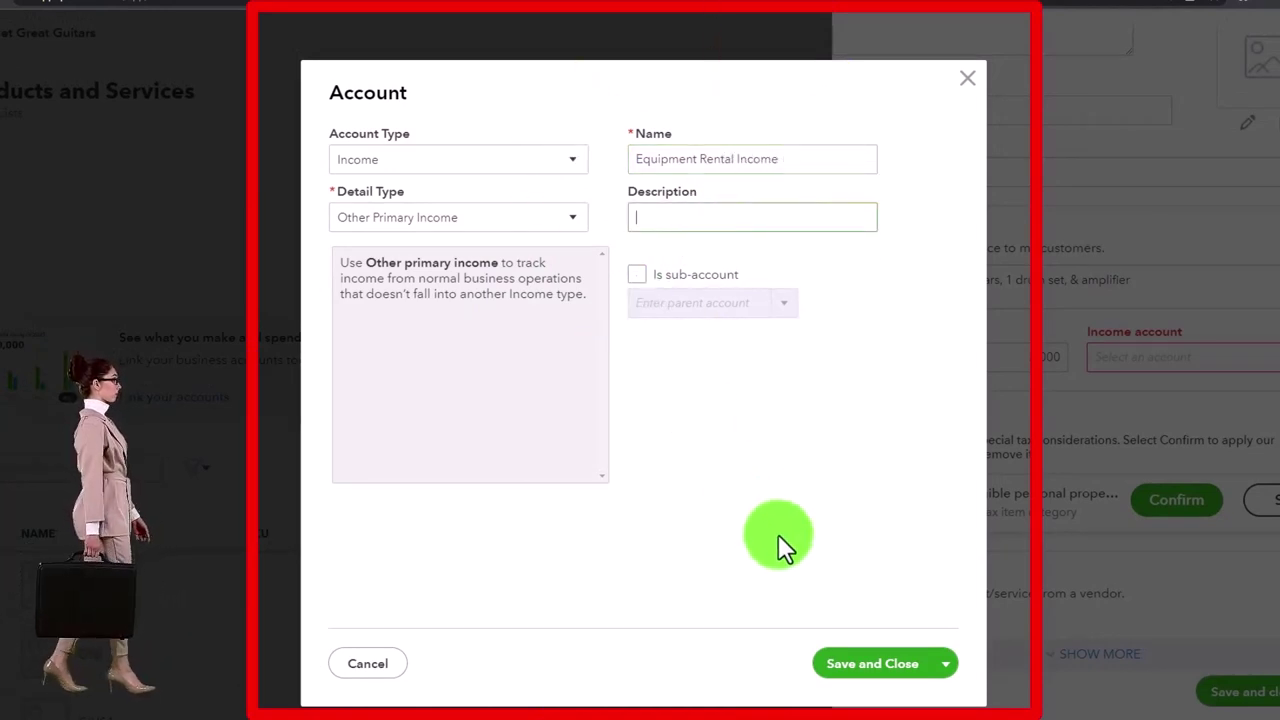
click(850, 663)
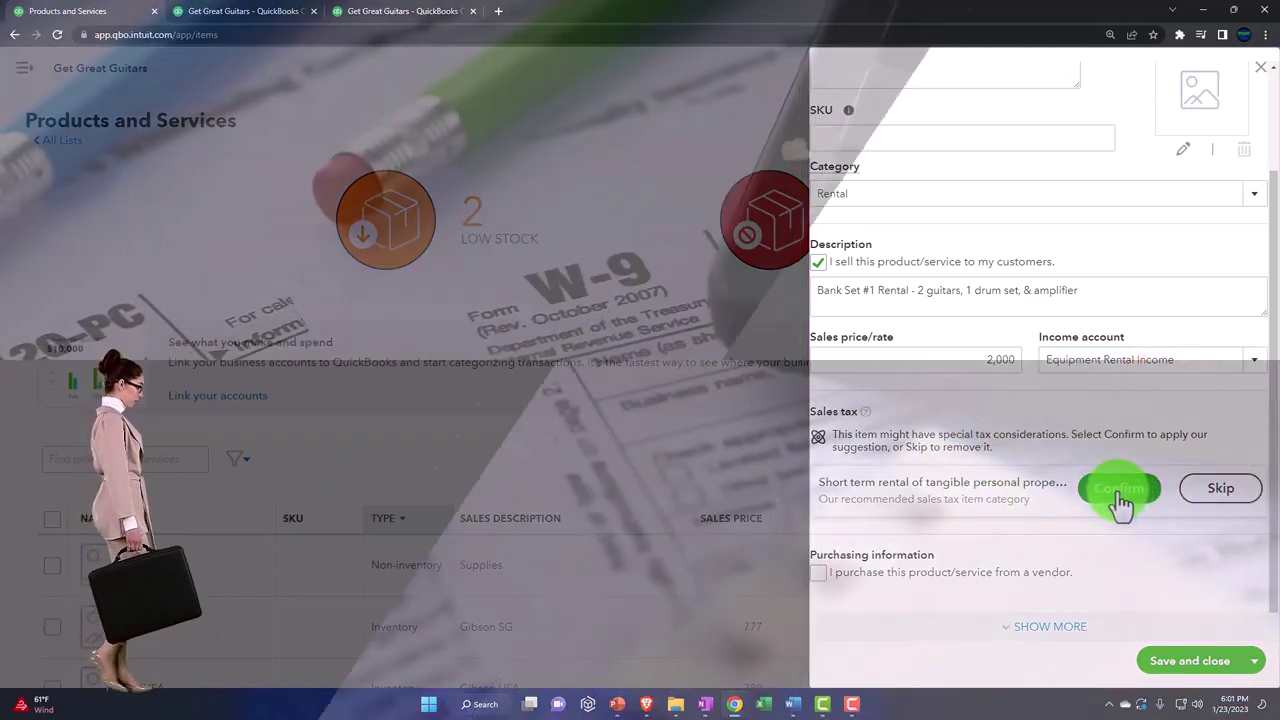
Set the item's sales tax category to Nontaxable and save Bank Set #1 Rental
click(1119, 490)
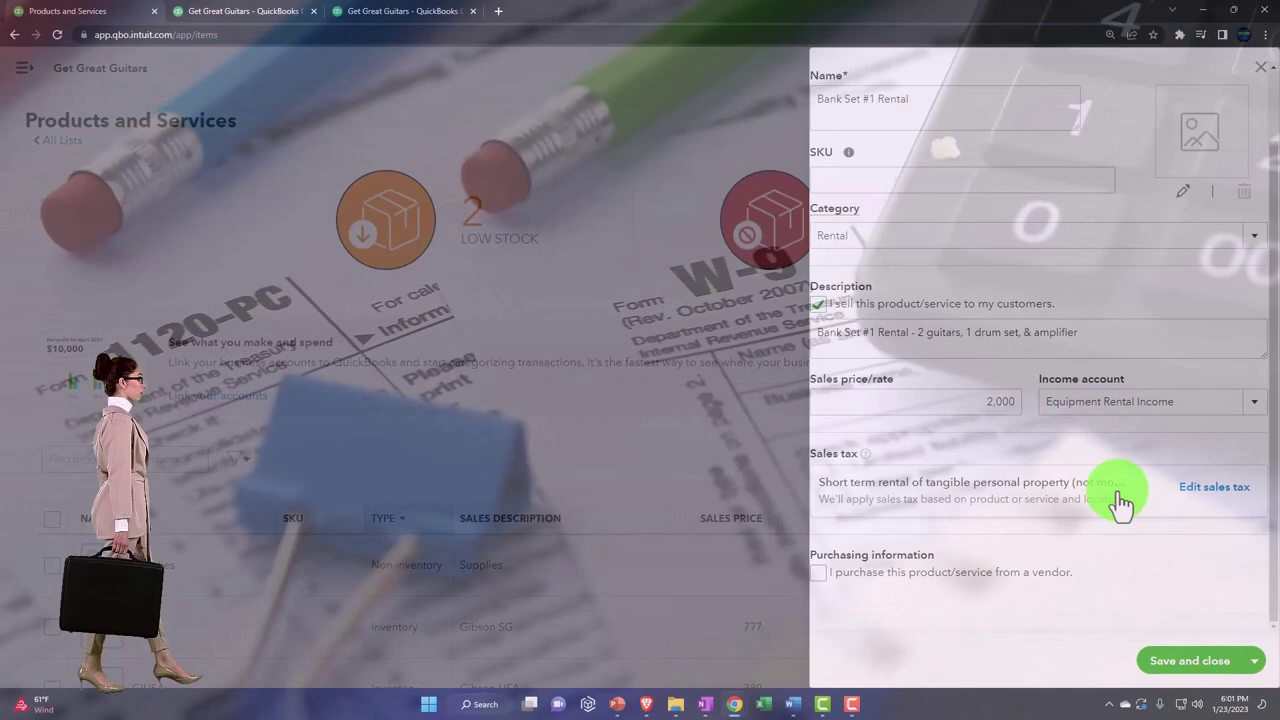
click(1200, 488)
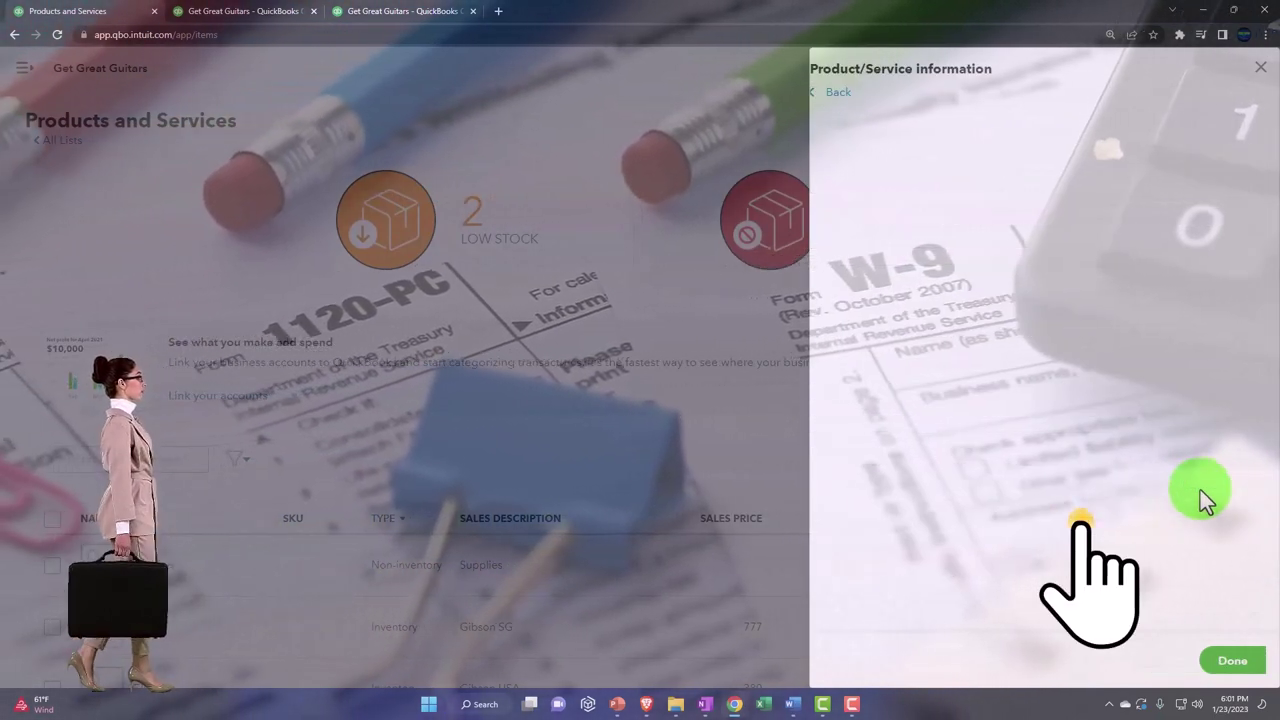
scroll(1100, 460, down, 10)
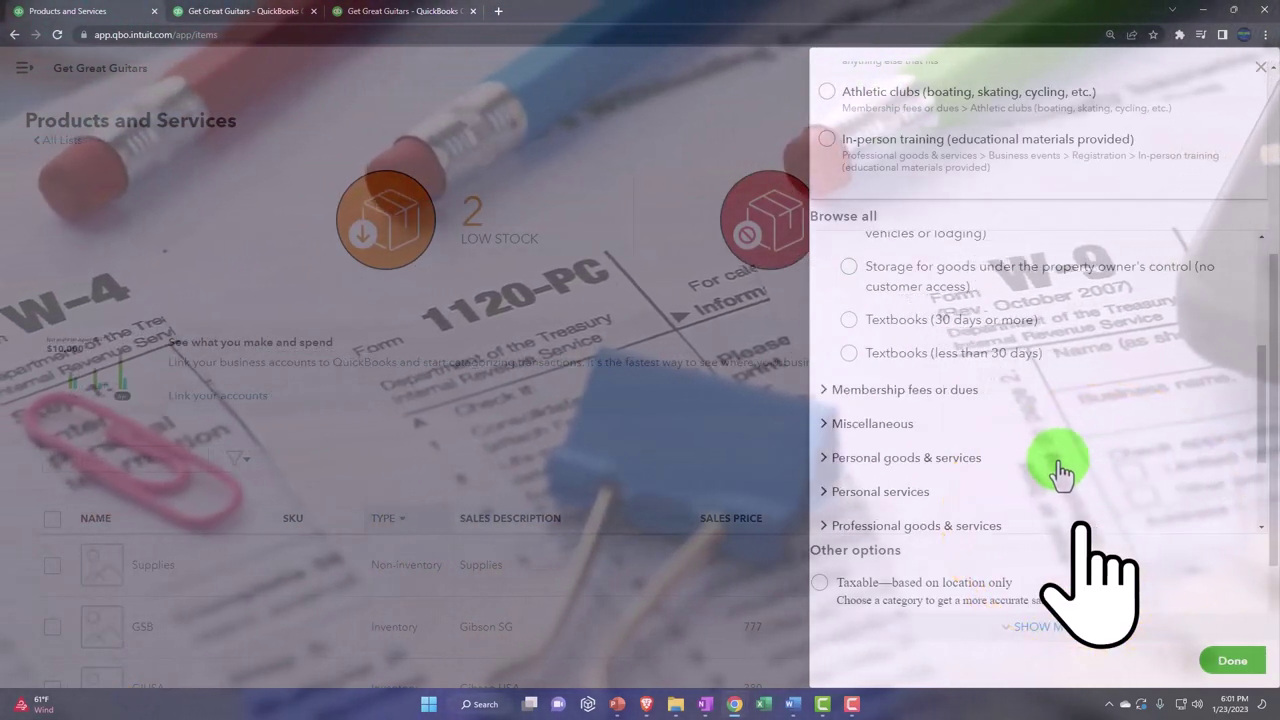
scroll(1063, 490, down, 1)
click(829, 534)
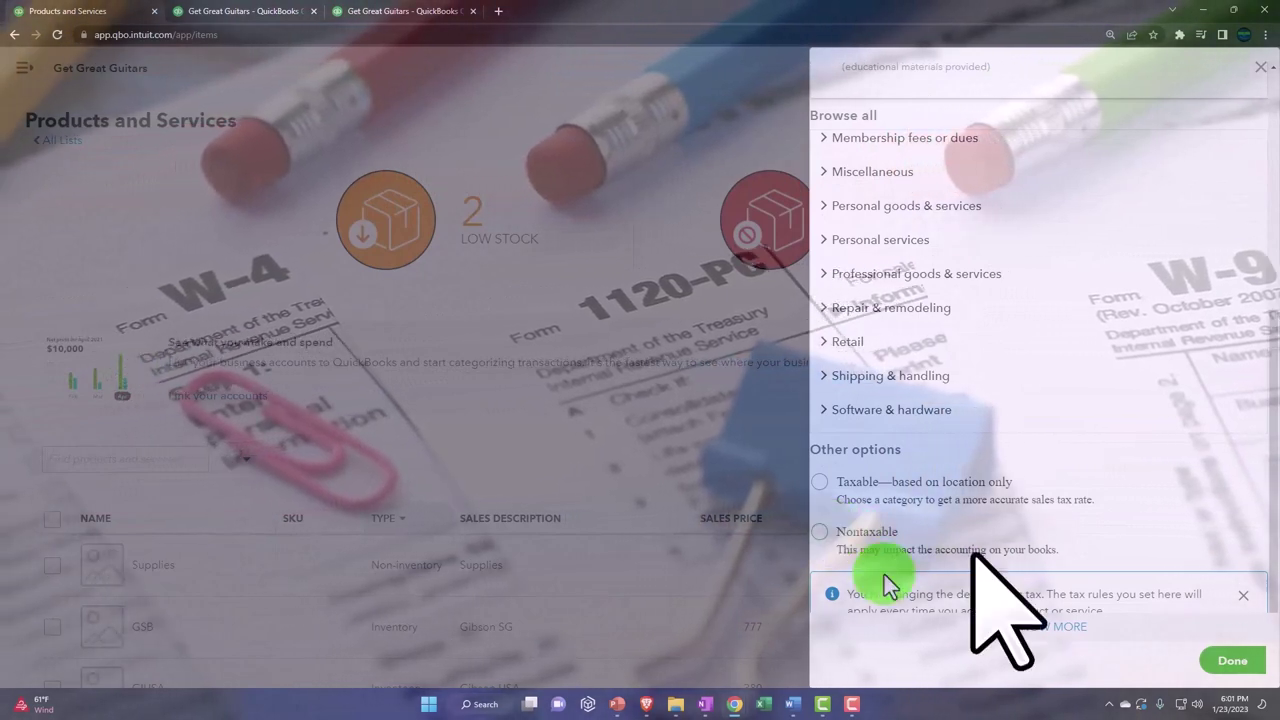
click(1210, 662)
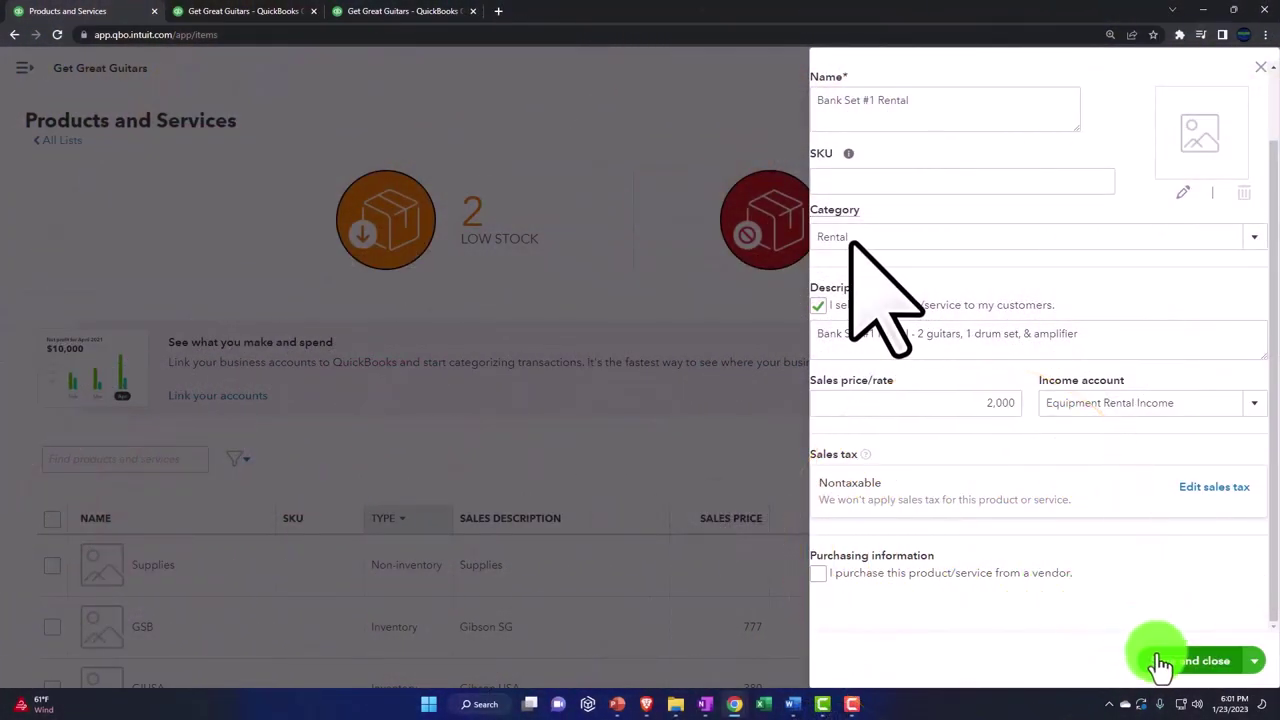
click(1160, 664)
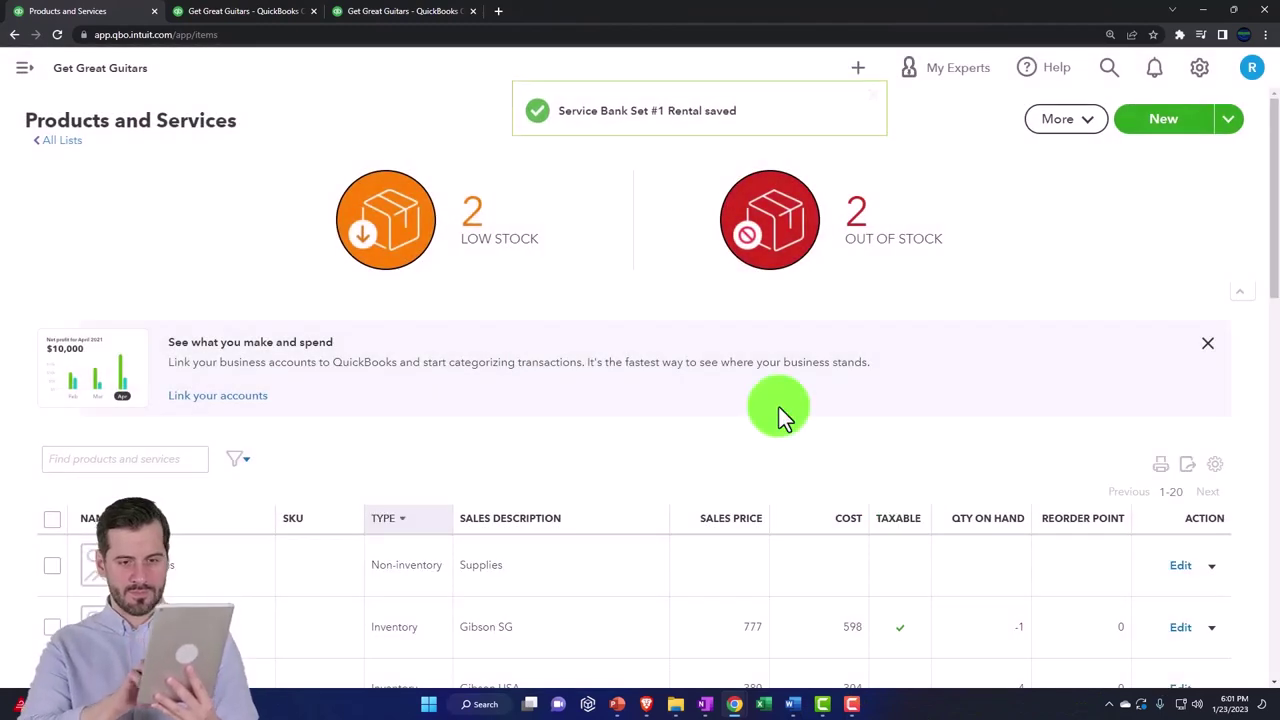
Switch to the January–February 2023 Profit and Loss tab and zoom the page in
click(415, 18)
key(ctrl+plus)
key(ctrl+plus)
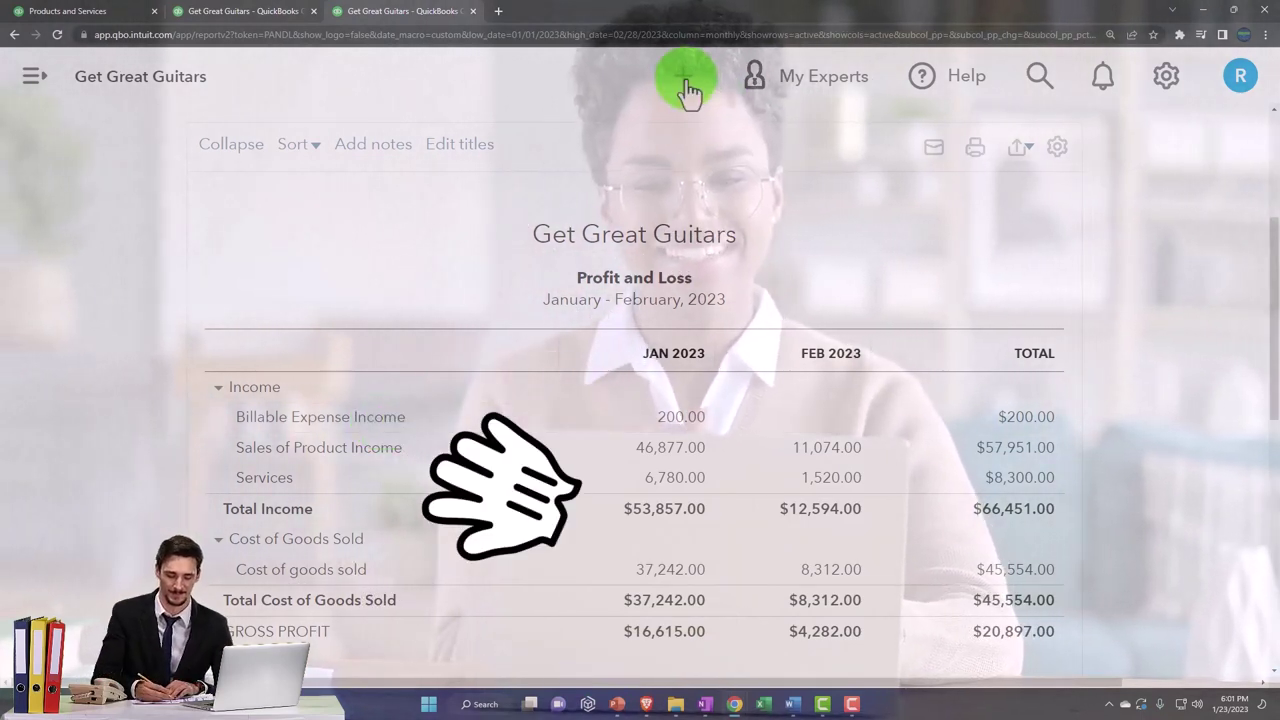
click(686, 80)
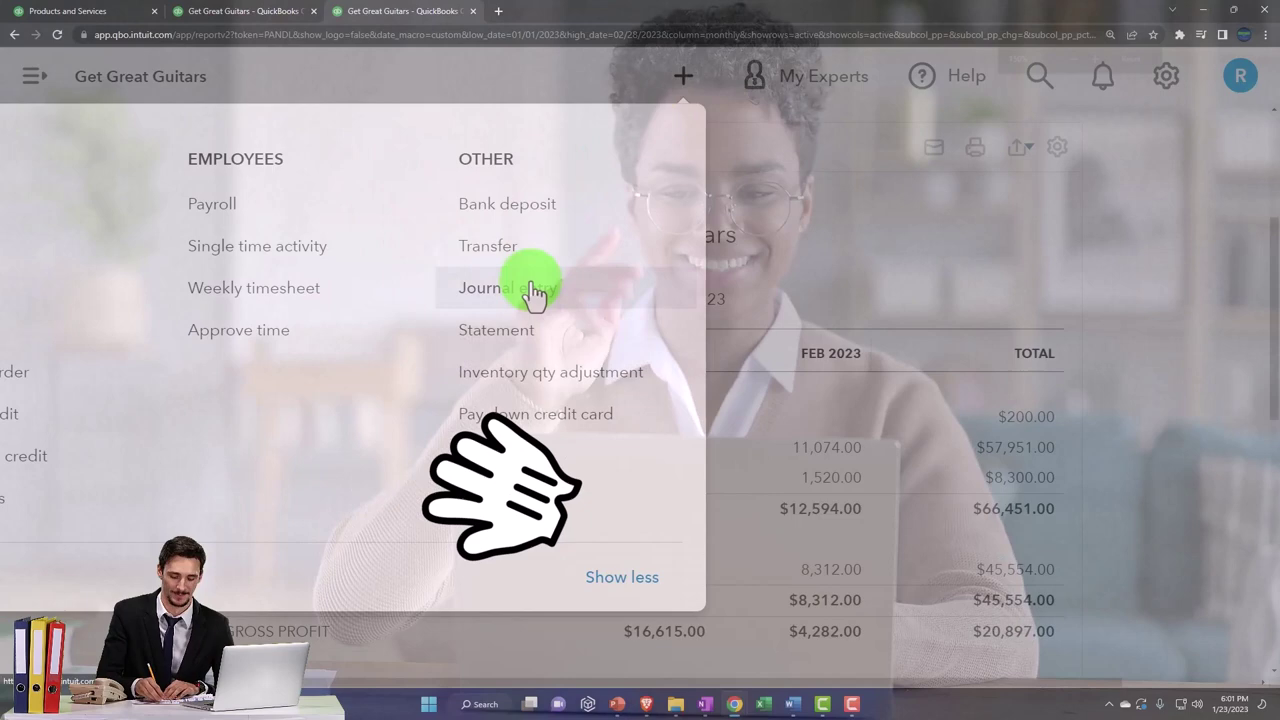
key(ctrl+minus)
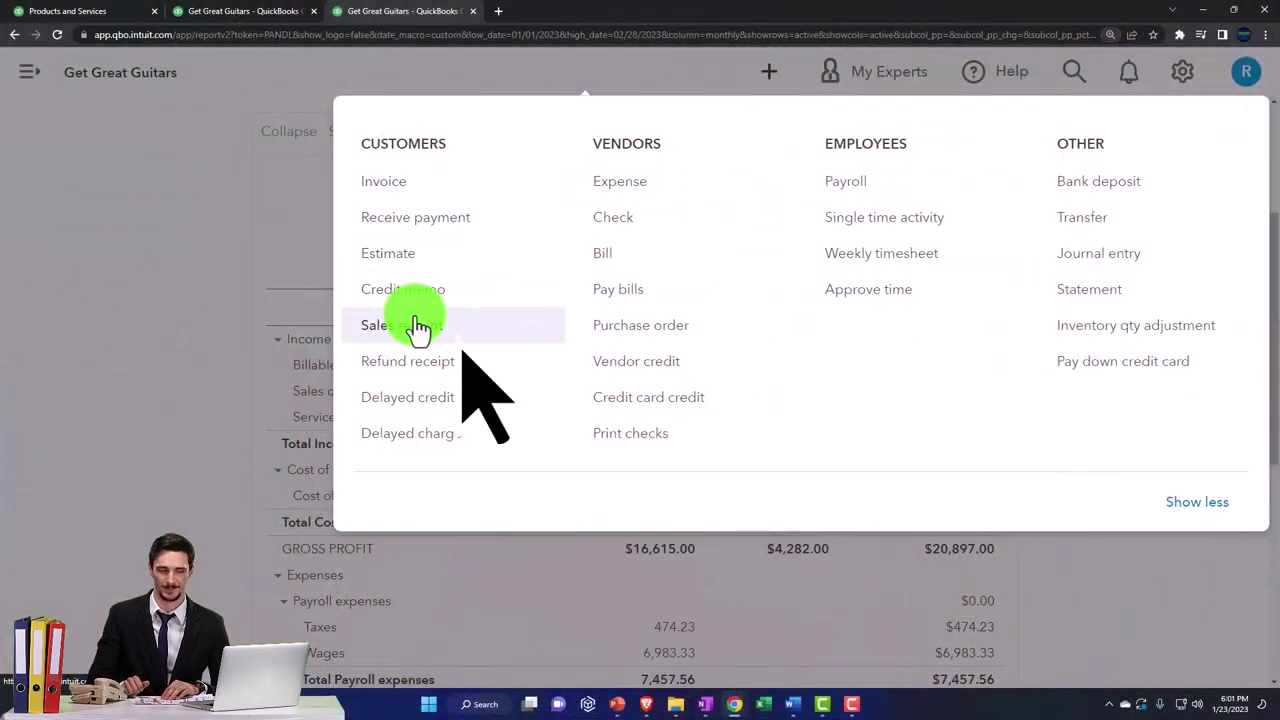
click(204, 355)
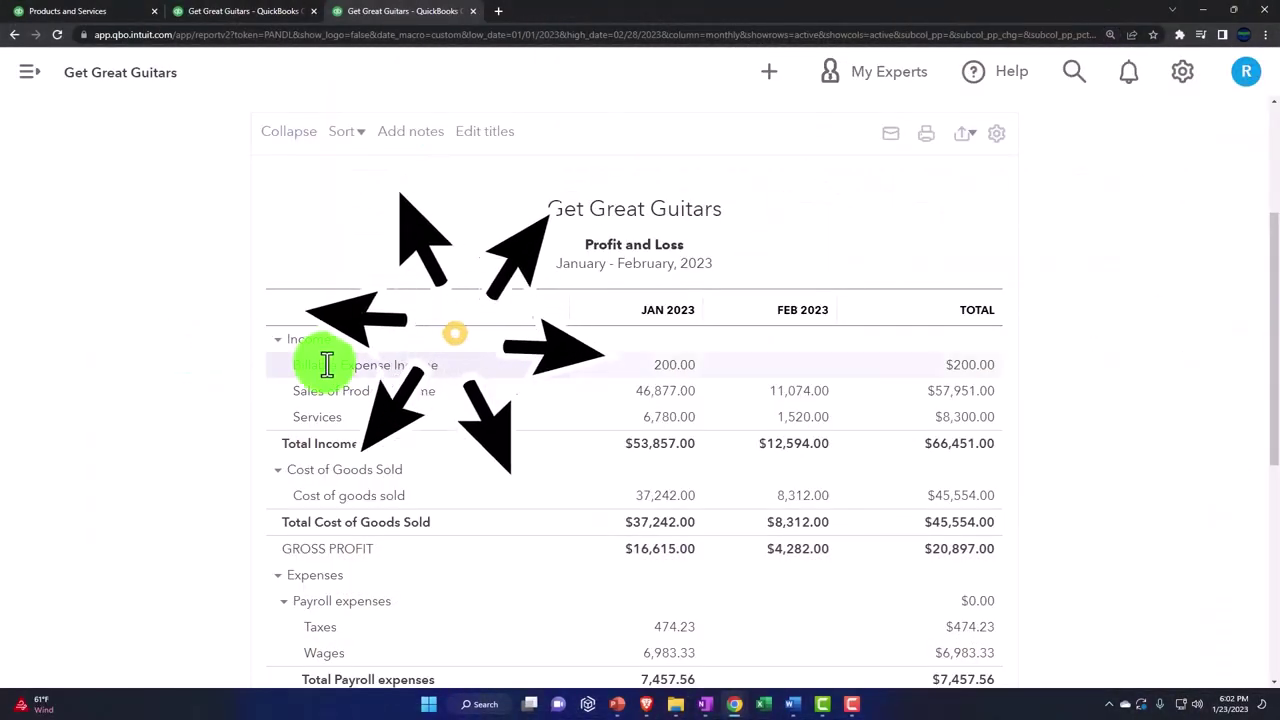